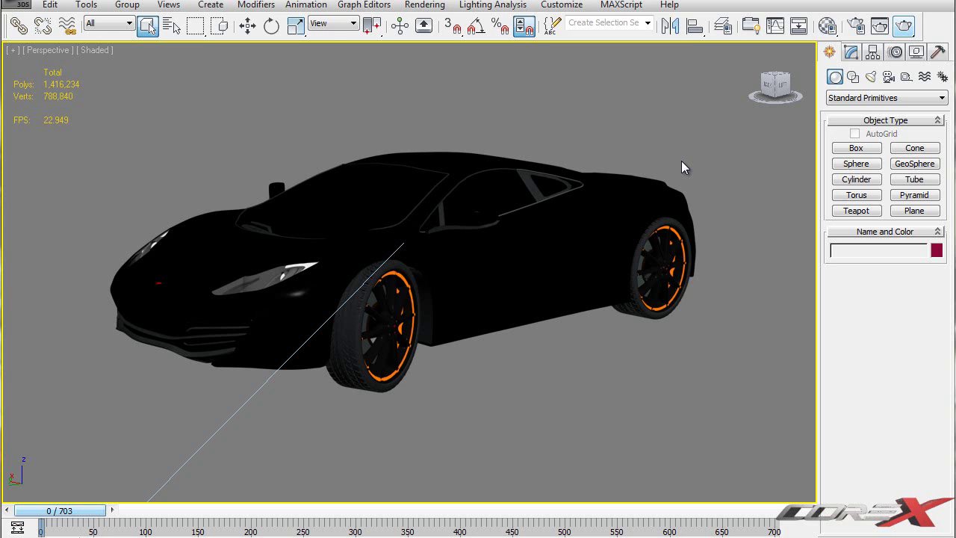
Examine the car model in the Perspective view from the front, rear and other sides
scroll(647, 160, down, 6)
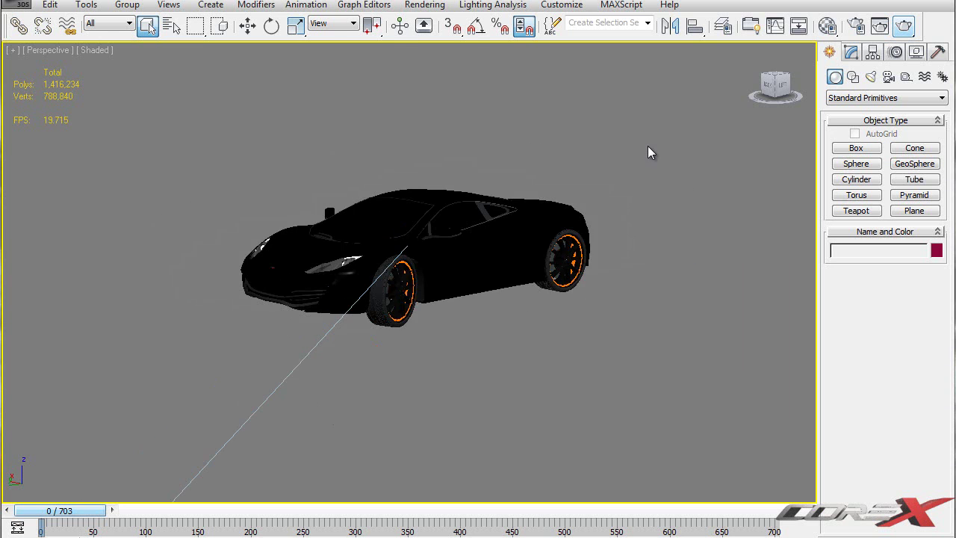
alt+middle_drag(396, 212, 454, 261)
scroll(432, 224, up, 5)
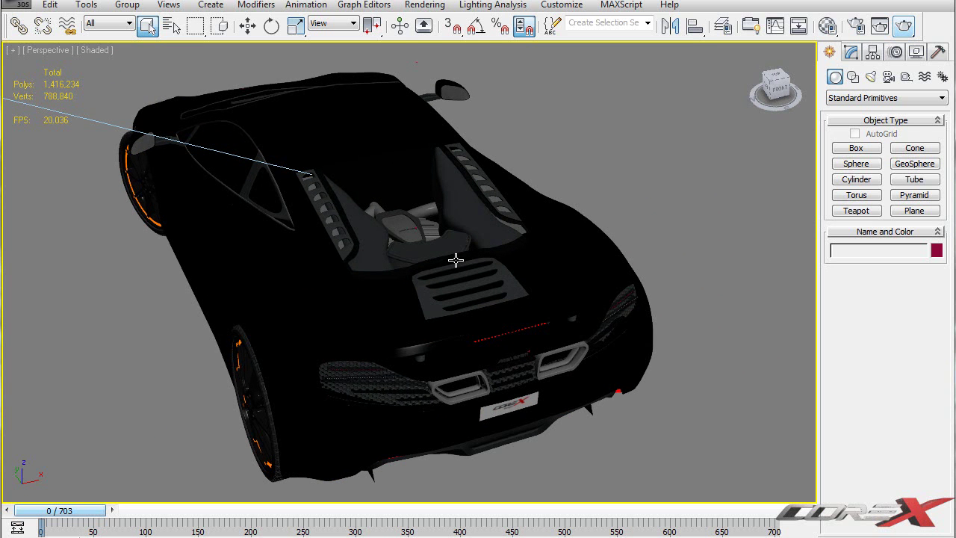
alt+middle_drag(380, 213, 551, 192)
scroll(559, 215, down, 3)
middle_drag(485, 196, 513, 215)
scroll(533, 244, up, 5)
scroll(603, 206, down, 5)
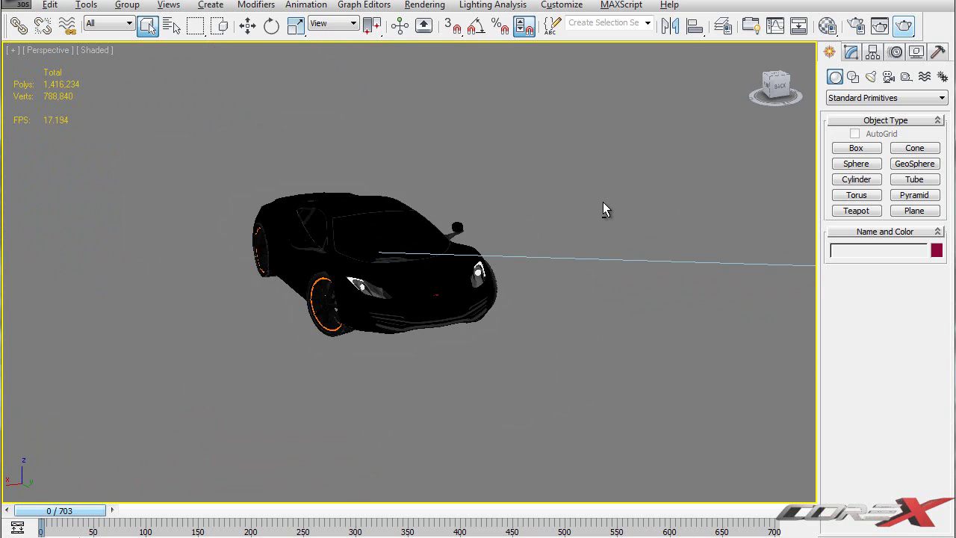
scroll(560, 194, down, 5)
scroll(550, 211, up, 4)
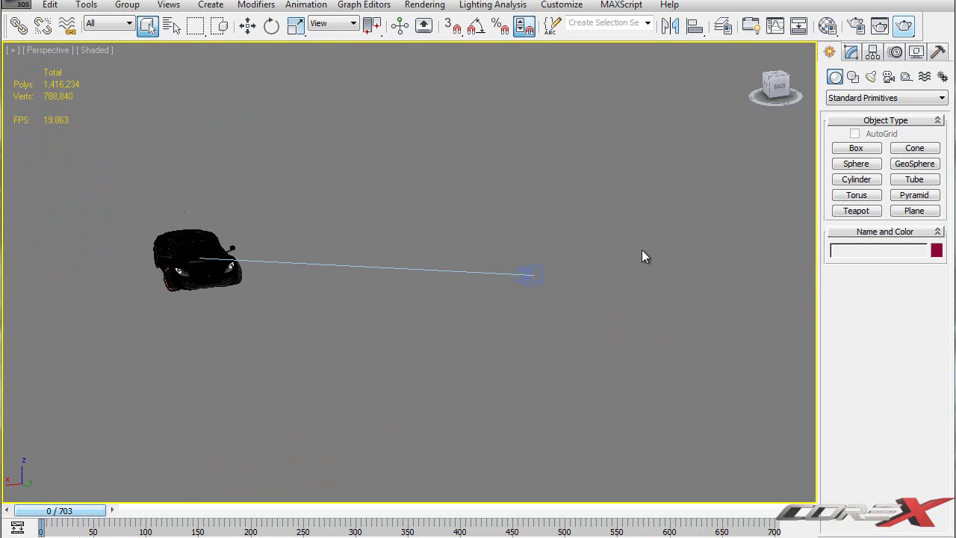
Switch to the two-viewport layout, hide edged faces in the camera view, and move the animation to frame 54
key(alt+w)
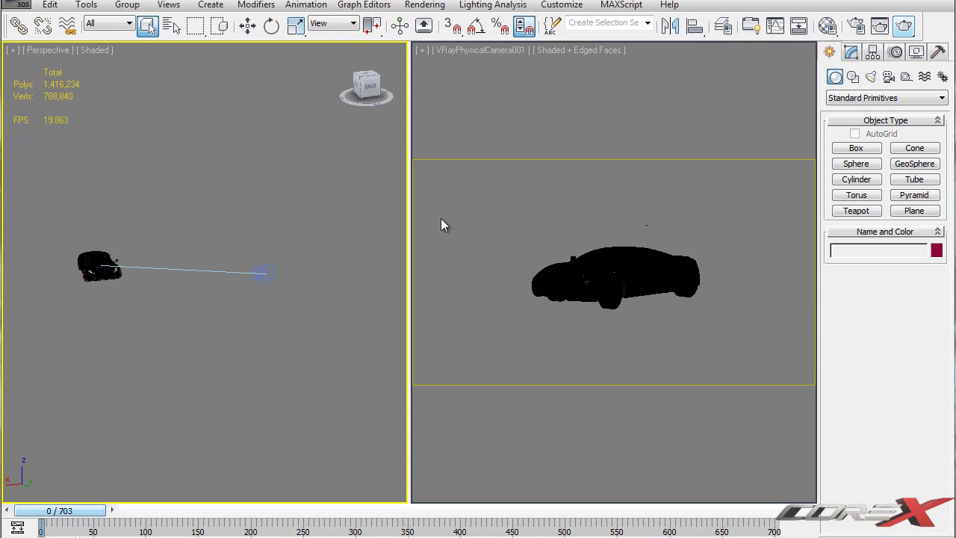
click(631, 222)
key(F4)
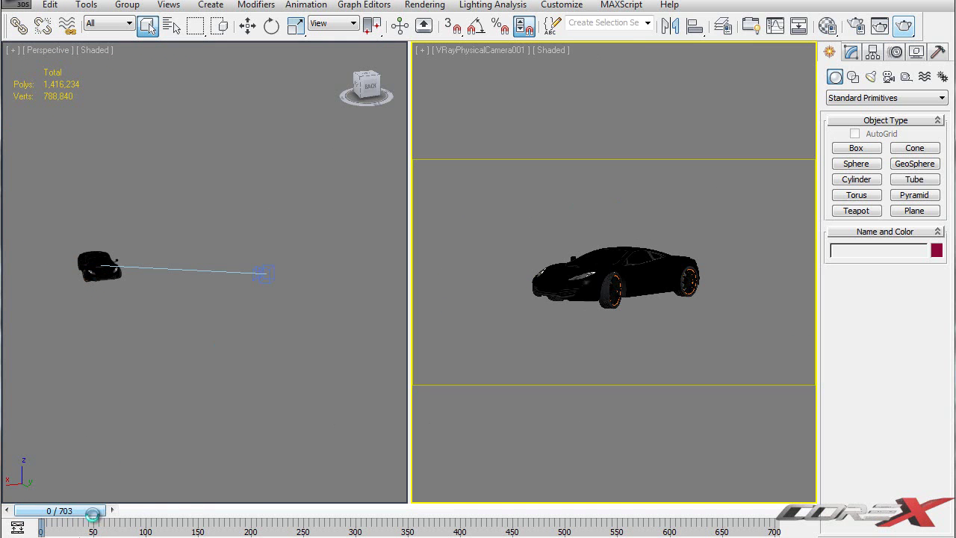
click(112, 511)
key(q)
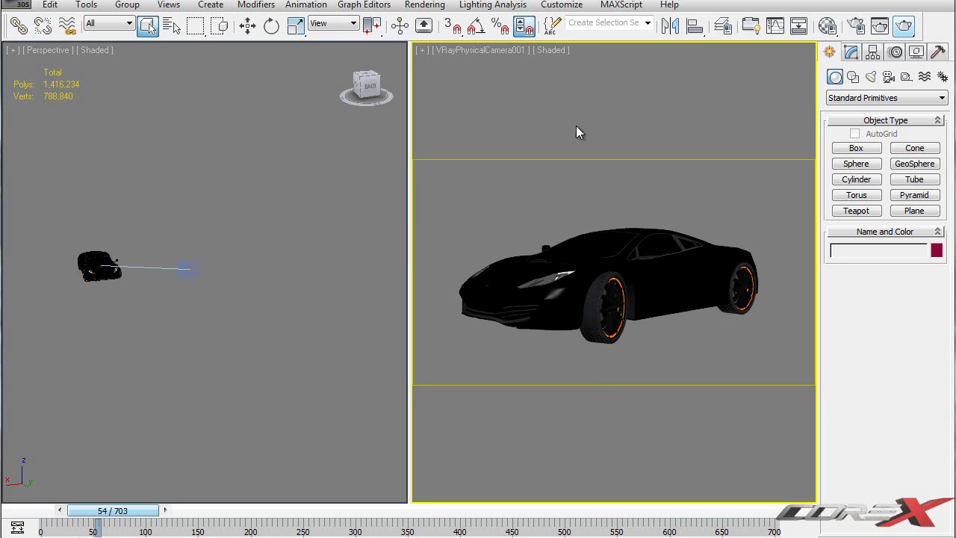
Create a plane about 633 by 649 units around the car in the Top view
middle_drag(250, 247, 388, 273)
scroll(291, 278, up, 4)
middle_drag(291, 278, 265, 217)
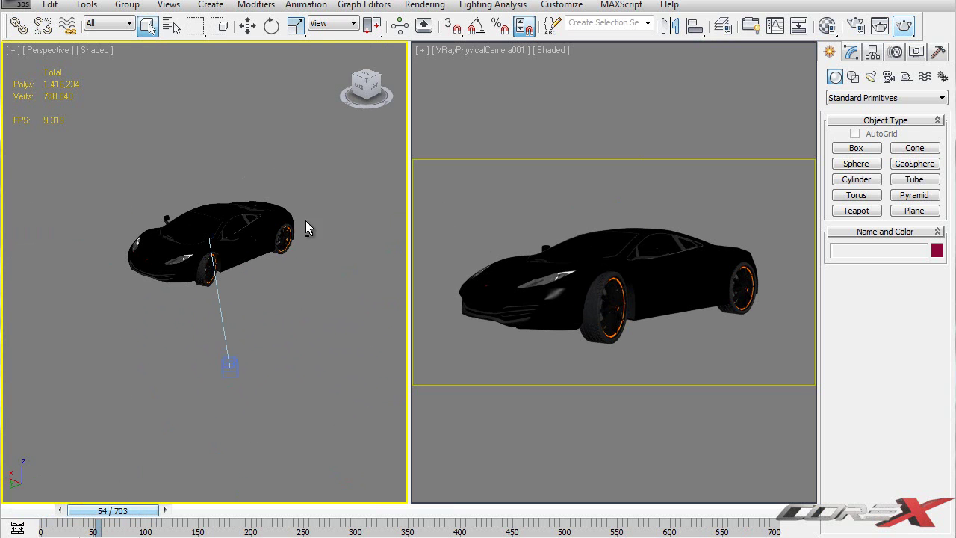
scroll(218, 161, up, 3)
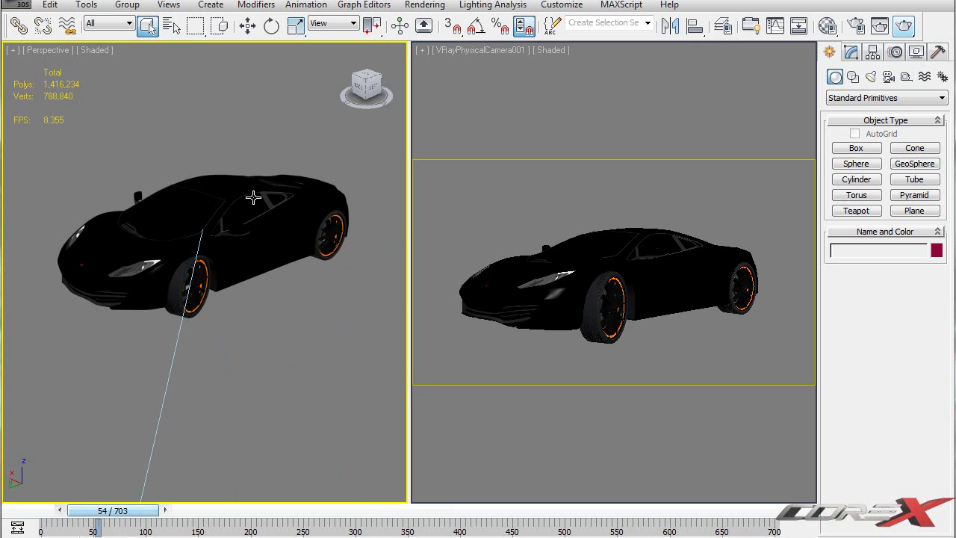
click(536, 113)
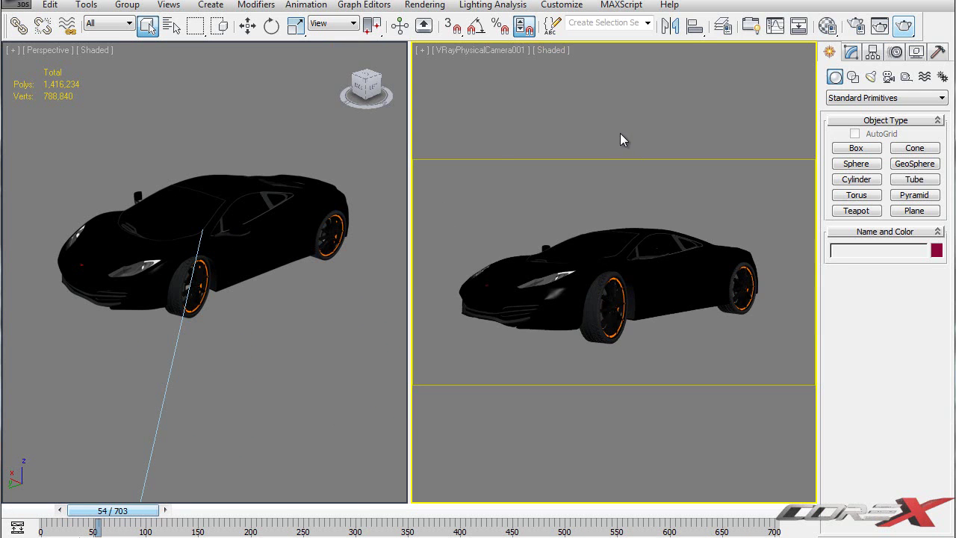
key(t)
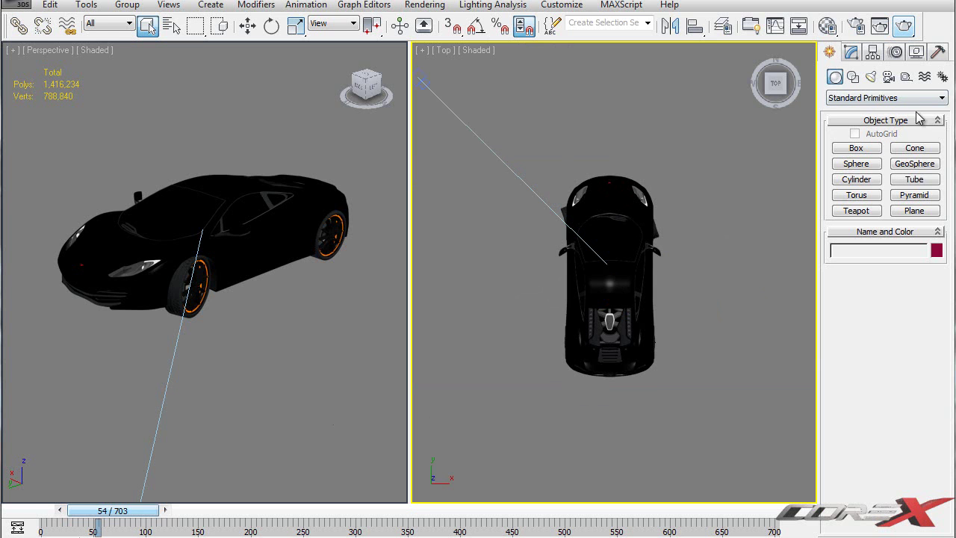
click(924, 215)
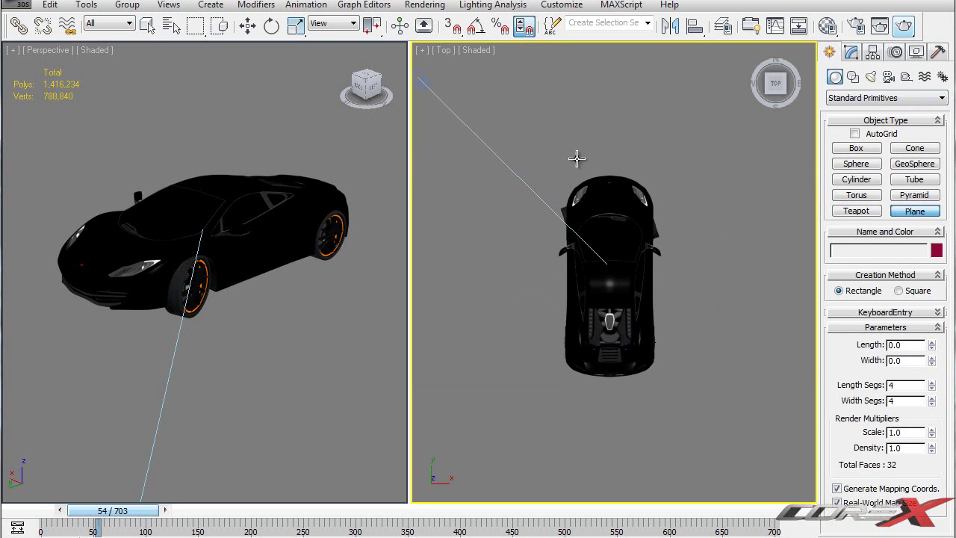
middle_drag(503, 117, 498, 100)
scroll(498, 100, down, 5)
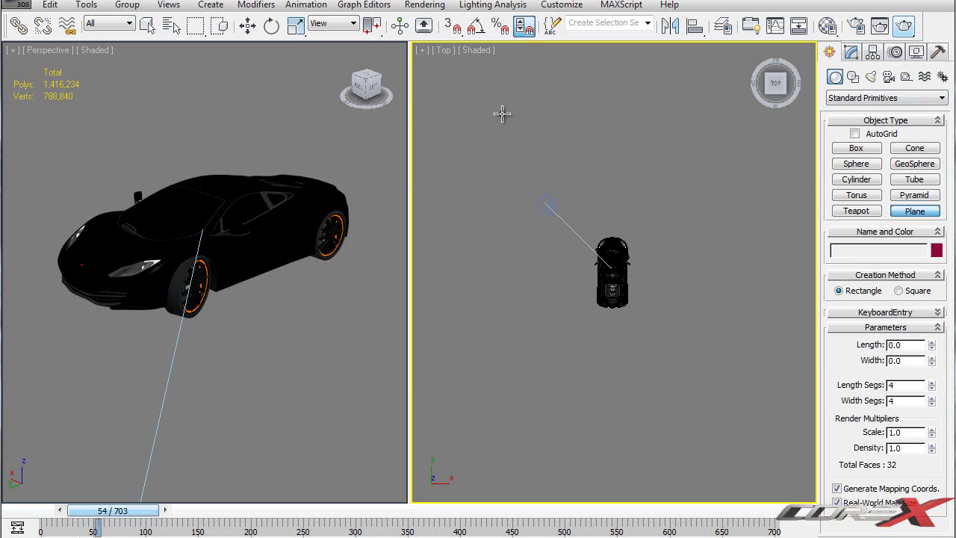
drag(494, 156, 727, 382)
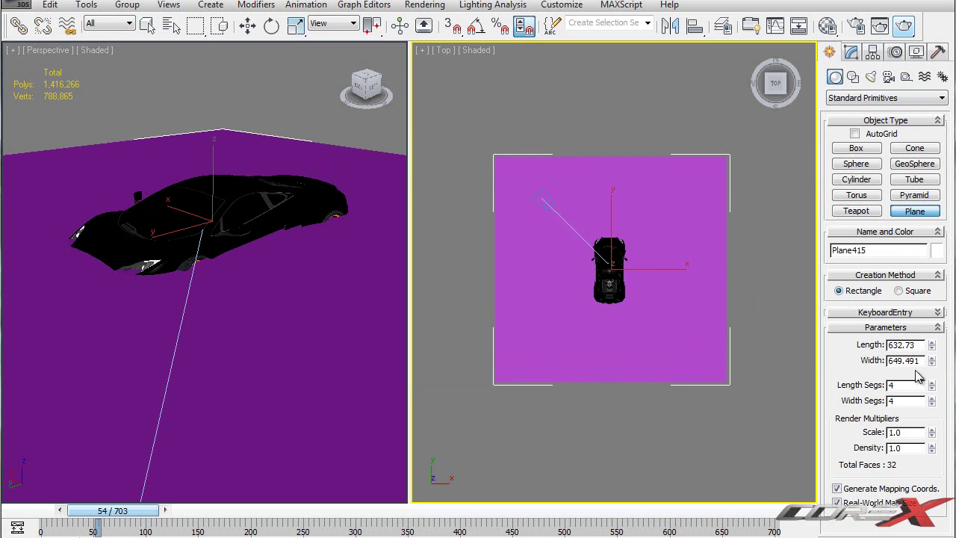
right_click(712, 260)
middle_drag(712, 260, 700, 260)
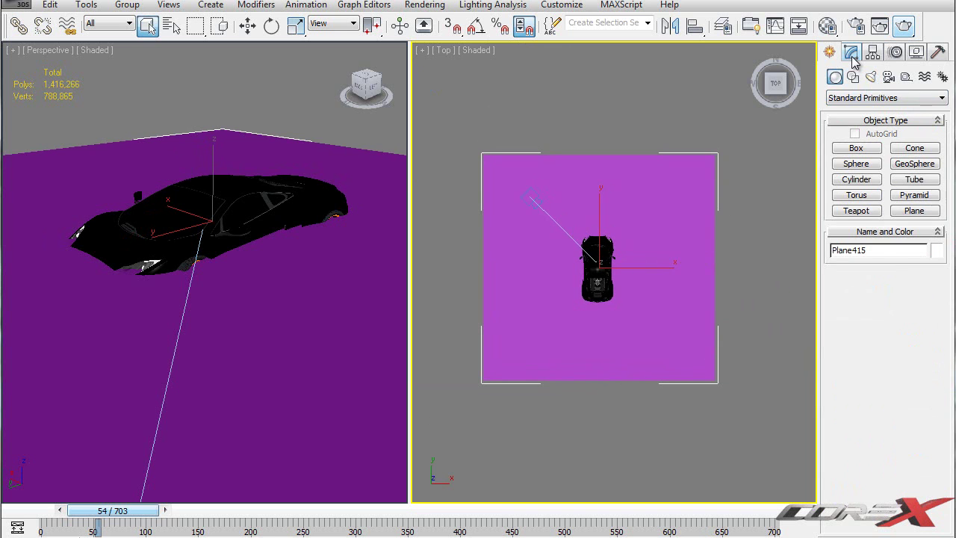
Set the plane's length and width to 1000 each
click(850, 51)
scroll(678, 260, up, 4)
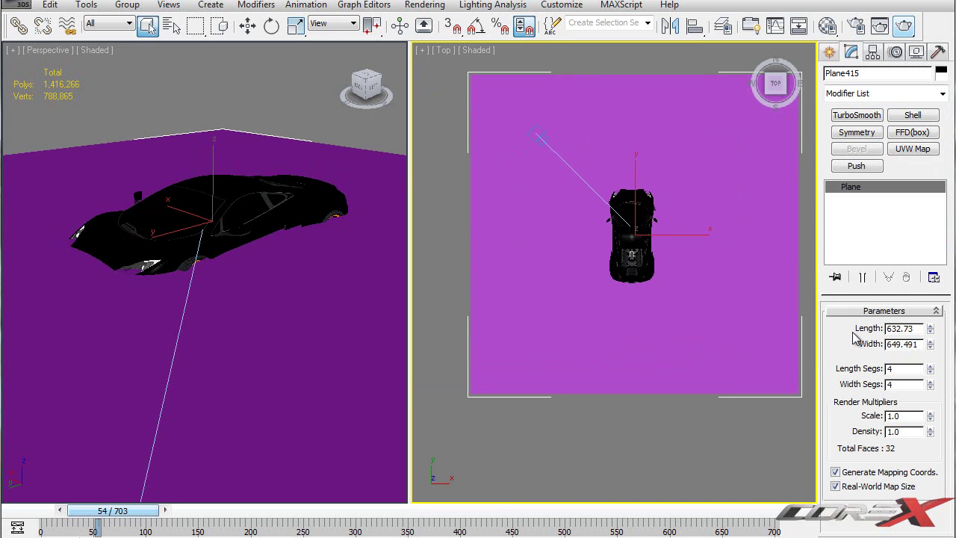
double_click(883, 328)
text(1000)
key(Return)
double_click(923, 344)
text(100)
key(Return)
click(897, 344)
text(0)
key(Return)
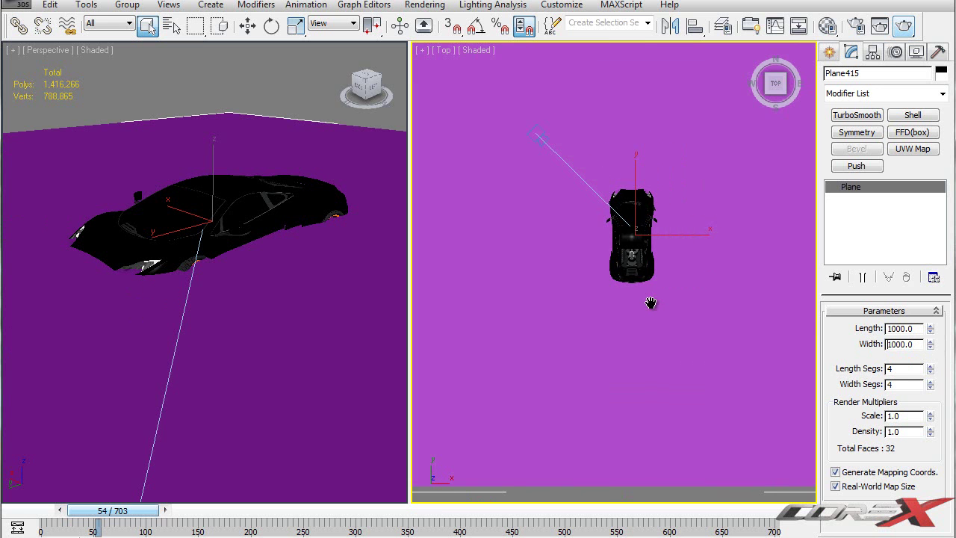
Display edged faces in the Left view and move the plane straight down to the bottom of the tires
scroll(645, 294, down, 3)
alt+middle_drag(644, 291, 650, 212)
key(l)
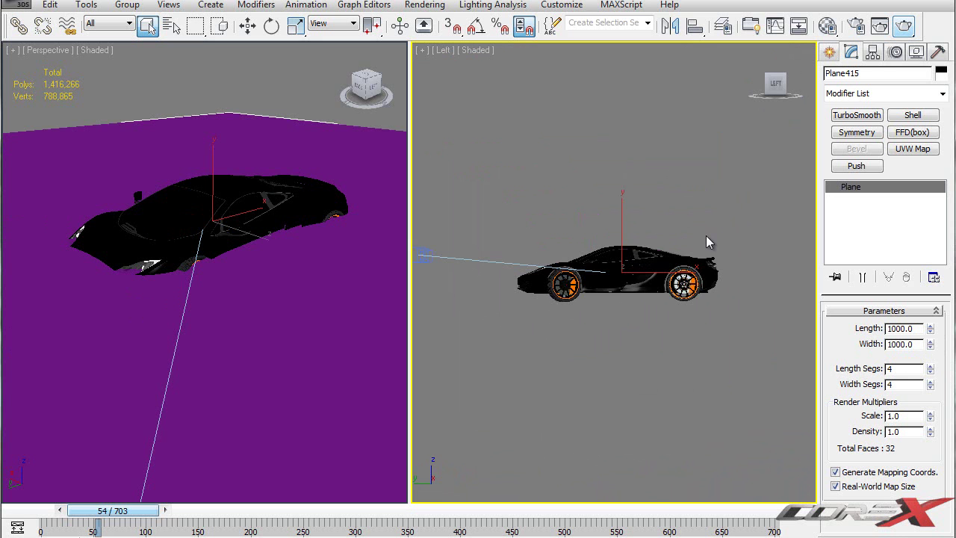
scroll(705, 235, up, 3)
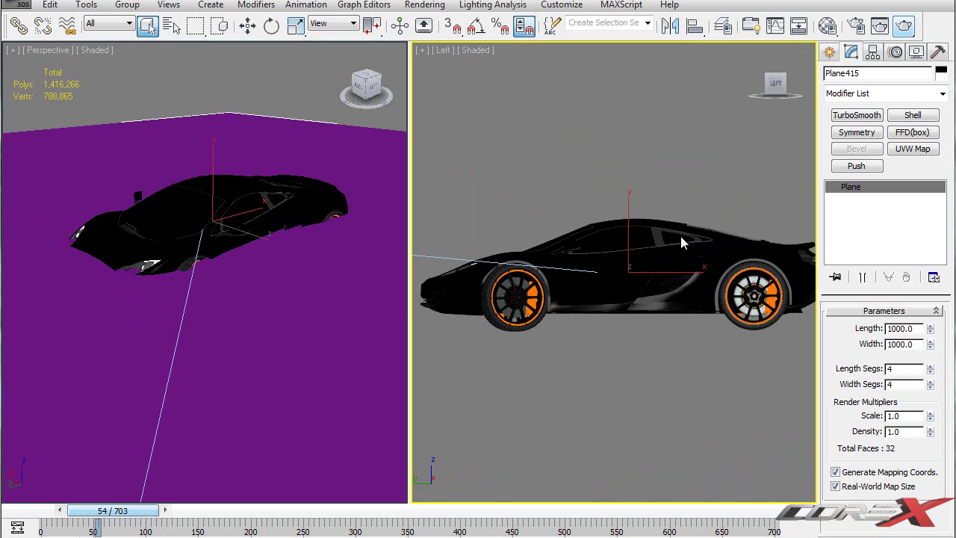
key(s)
key(F4)
middle_drag(661, 237, 668, 205)
scroll(668, 205, up, 2)
middle_drag(668, 206, 665, 224)
middle_drag(658, 164, 656, 161)
key(alt+w)
middle_drag(480, 134, 495, 127)
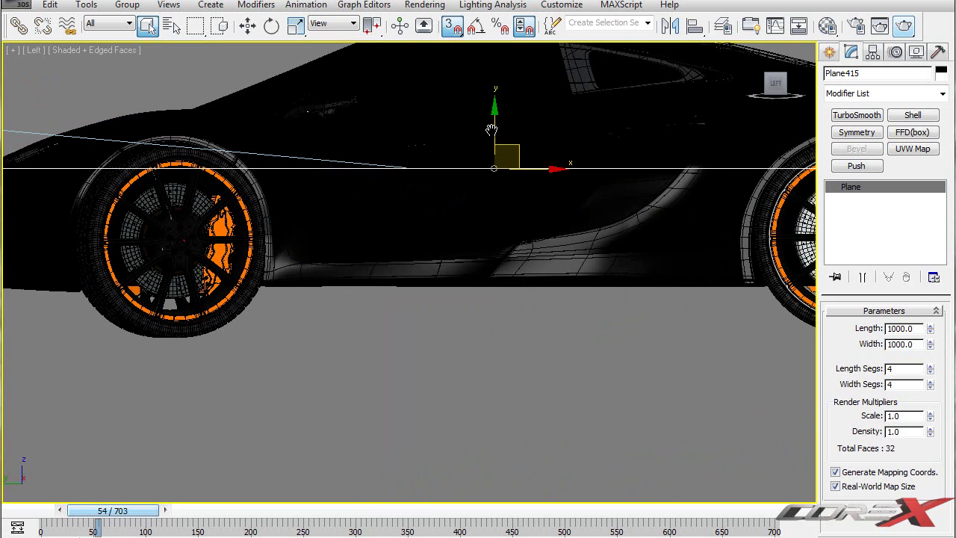
key(w)
key(s)
drag(492, 135, 492, 293)
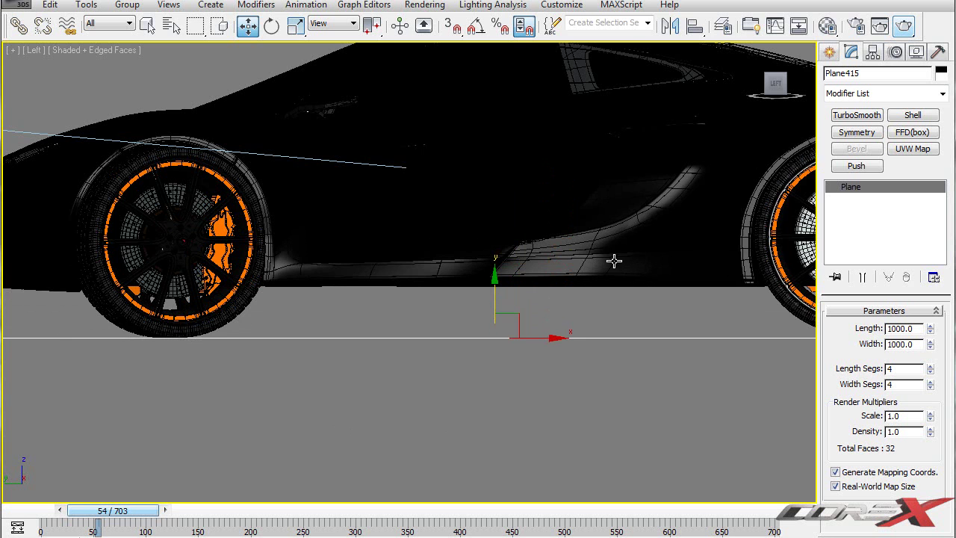
scroll(538, 262, down, 3)
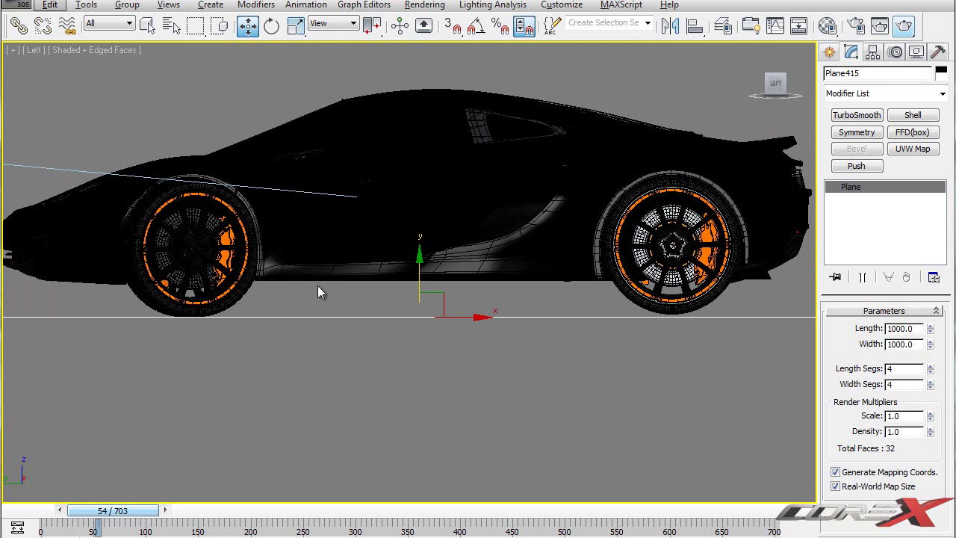
Raise the ground plane very slightly to meet the bottom of the front tire
scroll(416, 264, up, 4)
middle_drag(445, 261, 629, 253)
scroll(629, 253, up, 4)
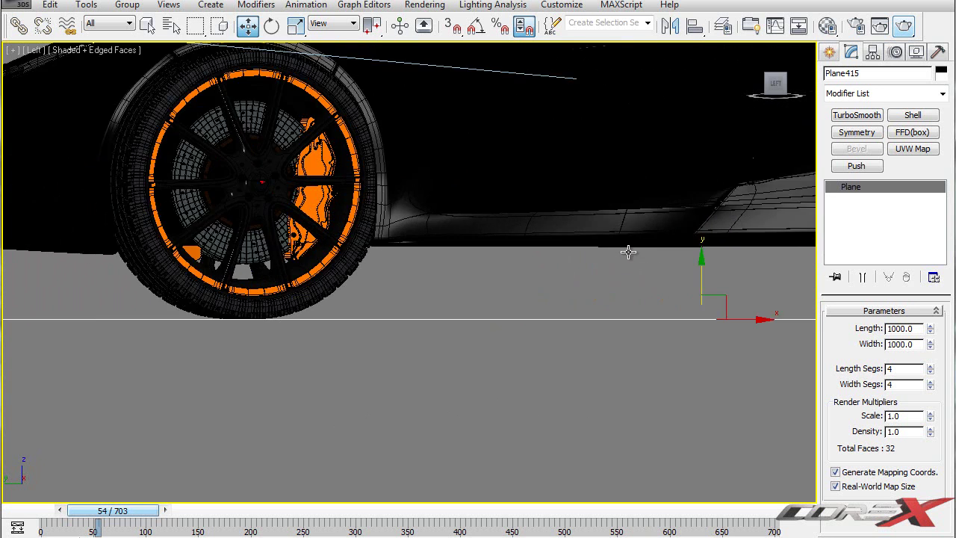
scroll(645, 256, down, 2)
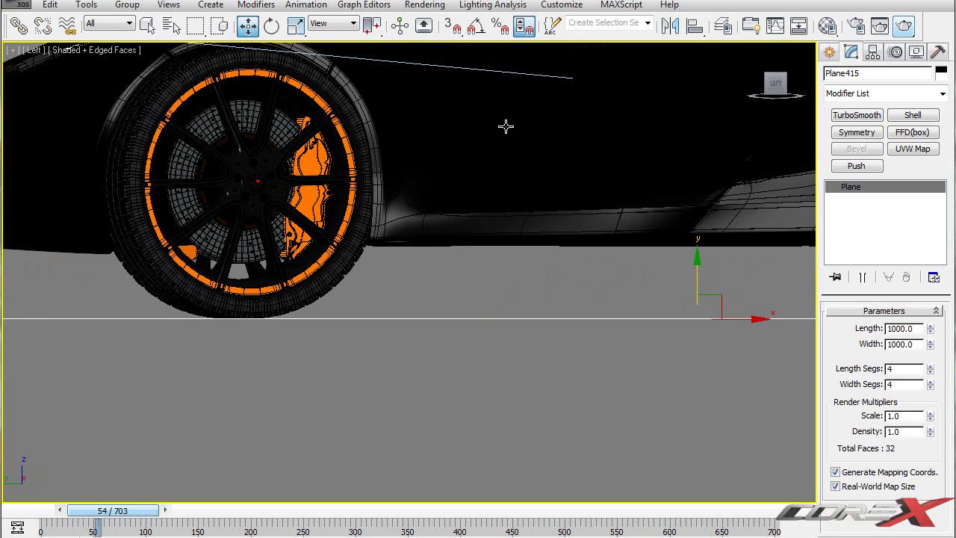
drag(695, 273, 696, 272)
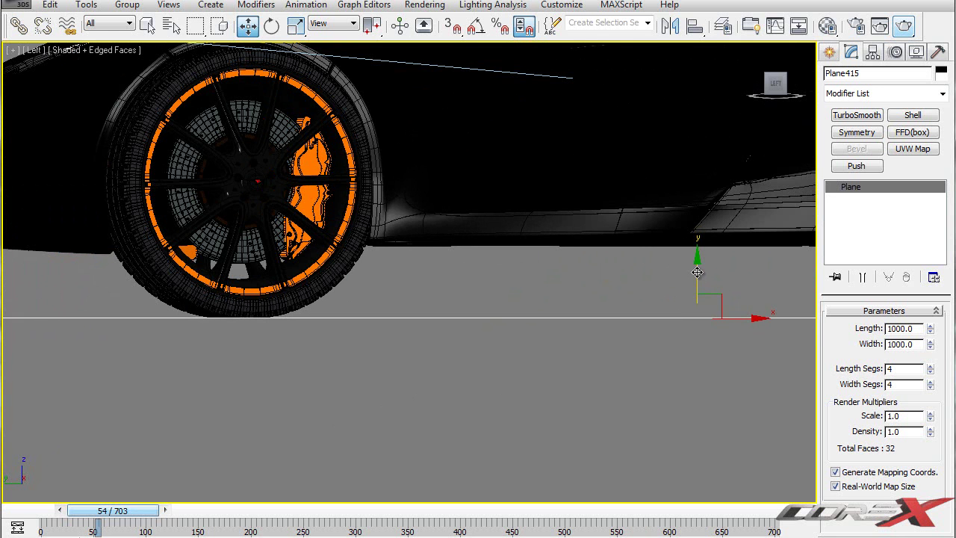
Inspect the tire contact up close and fine-tune the ground plane's height so the tires rest on it
scroll(329, 231, up, 8)
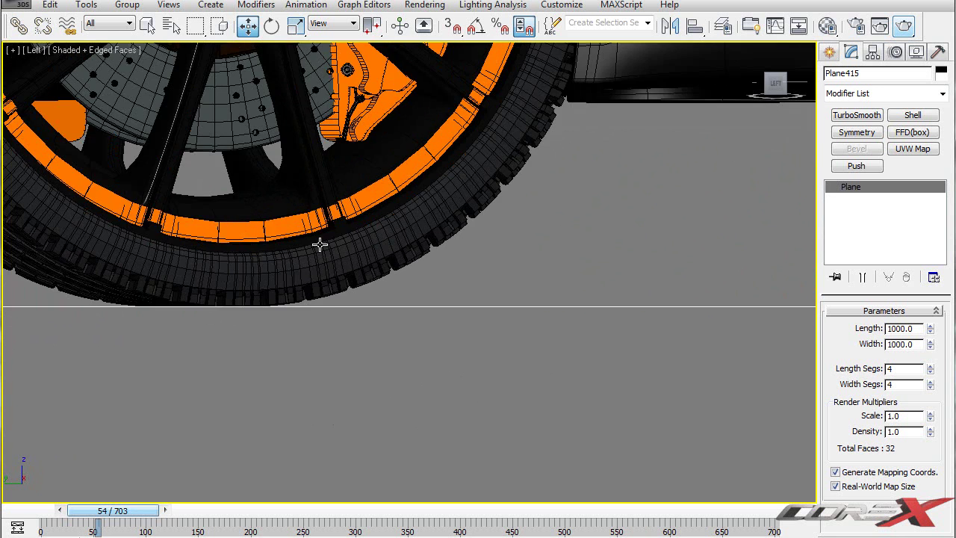
middle_drag(249, 254, 414, 205)
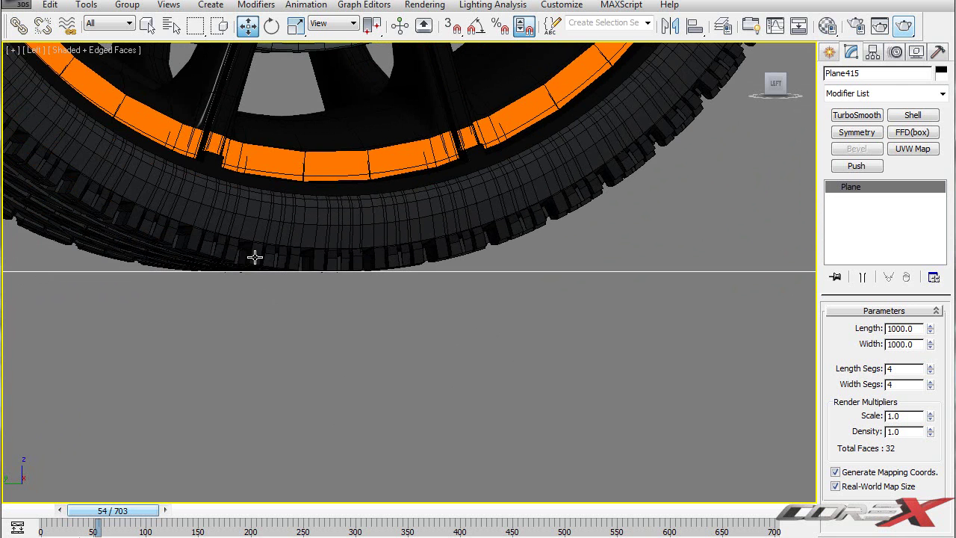
scroll(363, 252, down, 6)
middle_drag(374, 242, 295, 242)
scroll(529, 235, up, 2)
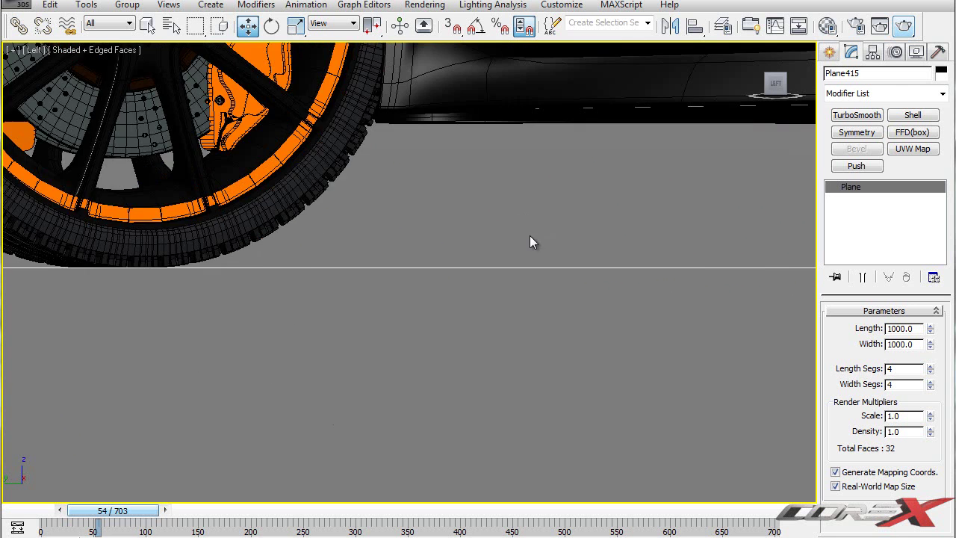
scroll(526, 233, down, 6)
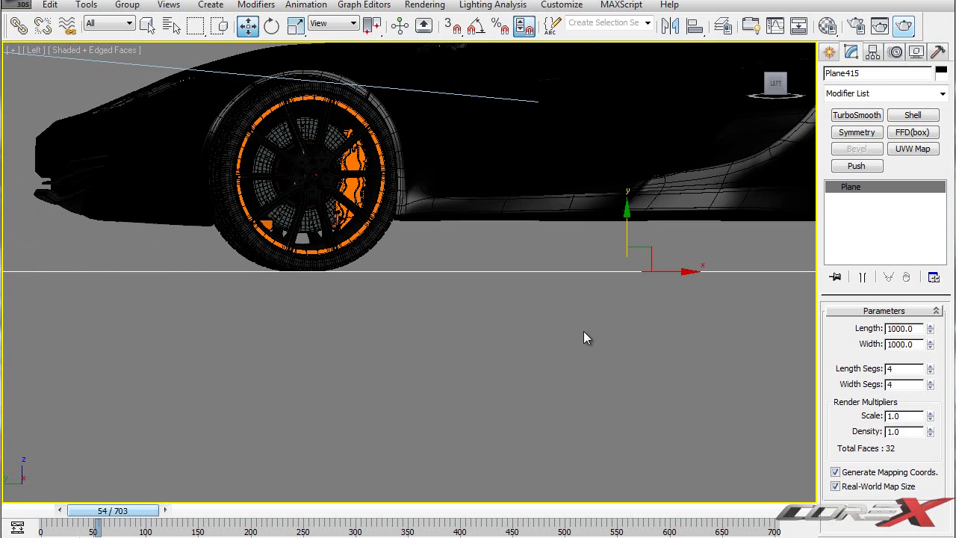
scroll(657, 207, up, 3)
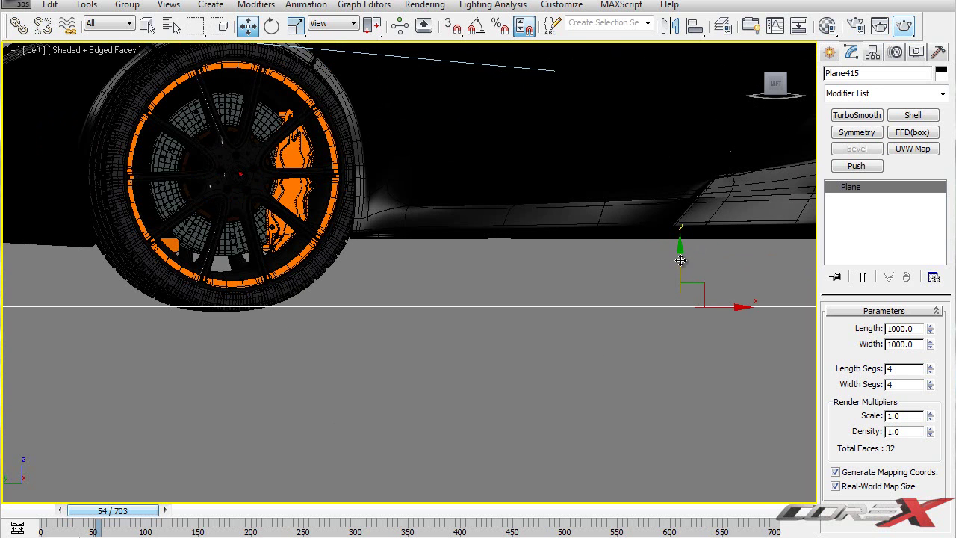
drag(680, 259, 688, 266)
middle_drag(697, 262, 473, 224)
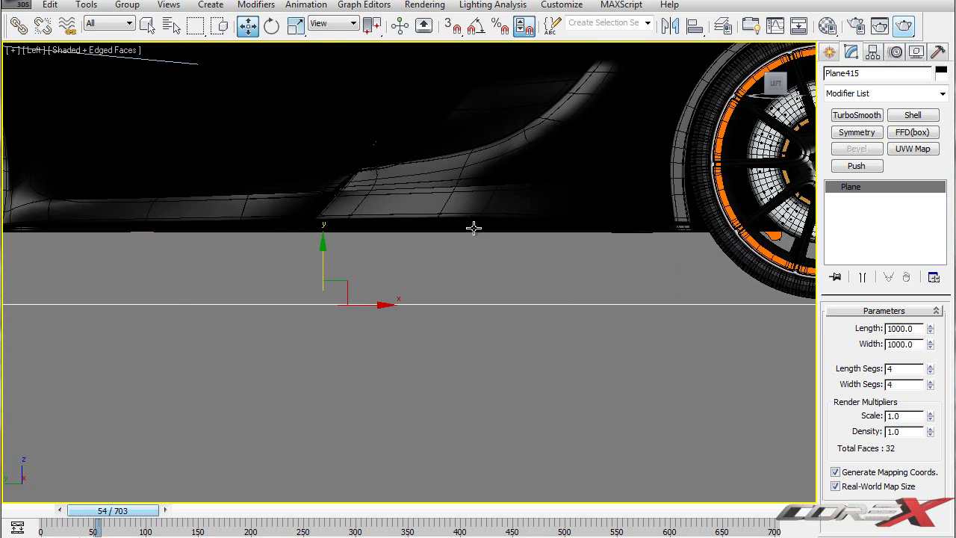
scroll(589, 225, down, 4)
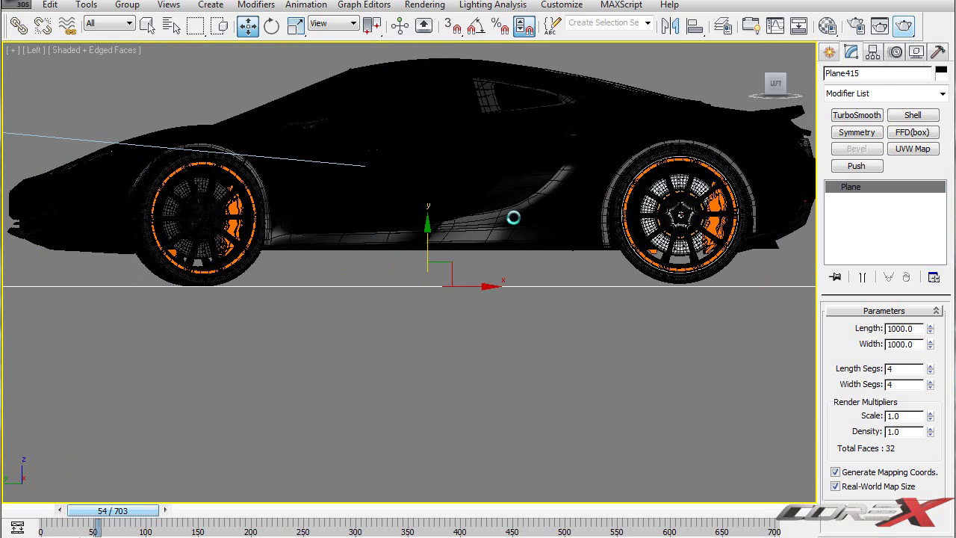
Return to the two-viewport layout with the Left view beside the Perspective view and open the Material Editor
key(alt+w)
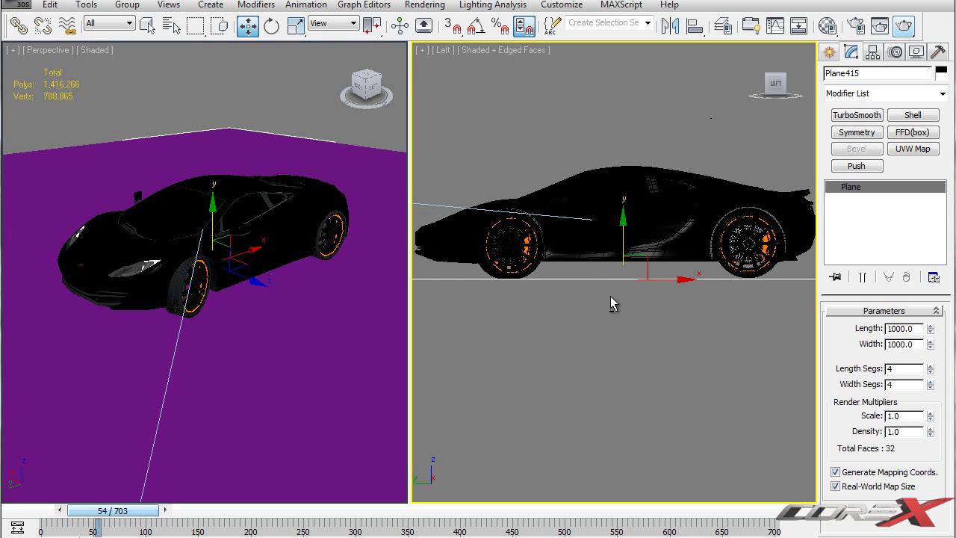
alt+middle_drag(605, 270, 646, 255)
key(l)
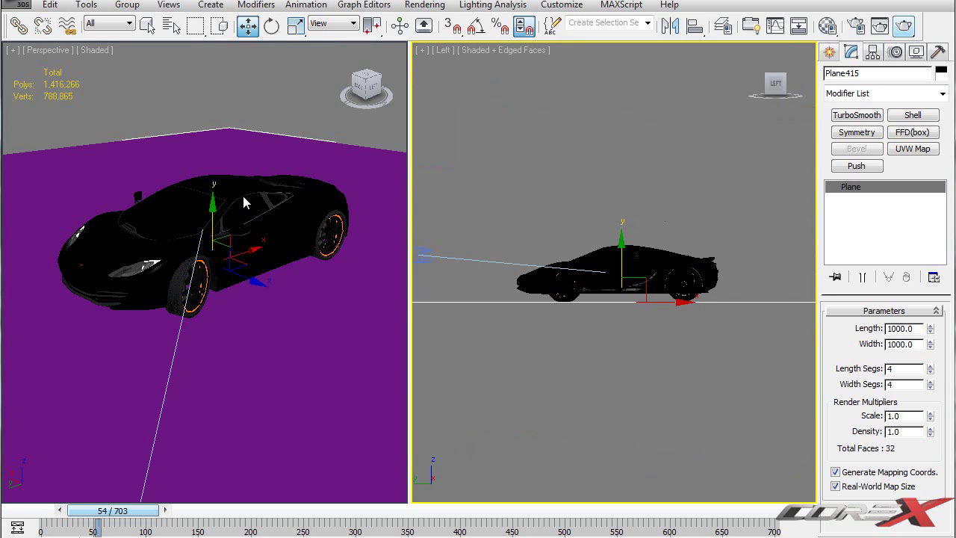
key(m)
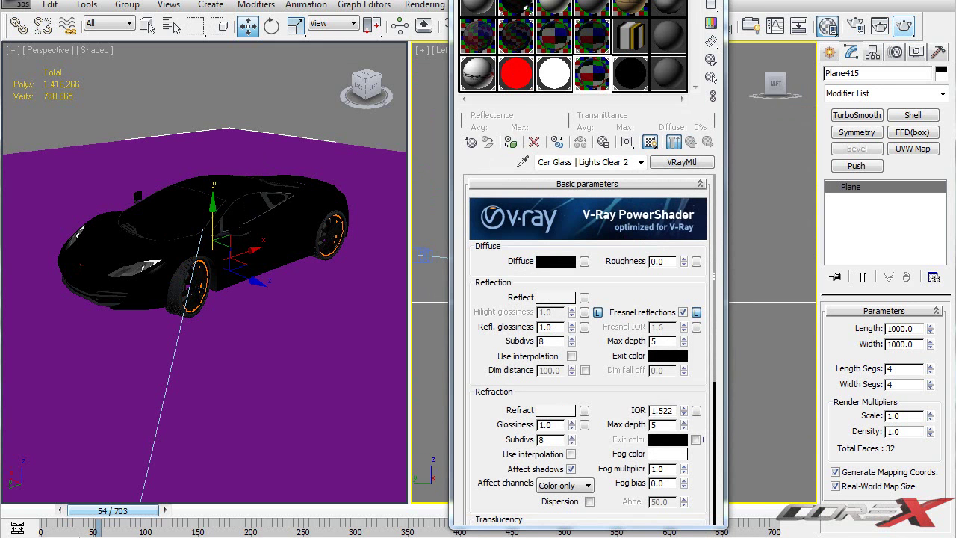
Make an unused material slot a VRayMtl and assign a Gradient map to its diffuse channel
drag(648, 0, 350, 34)
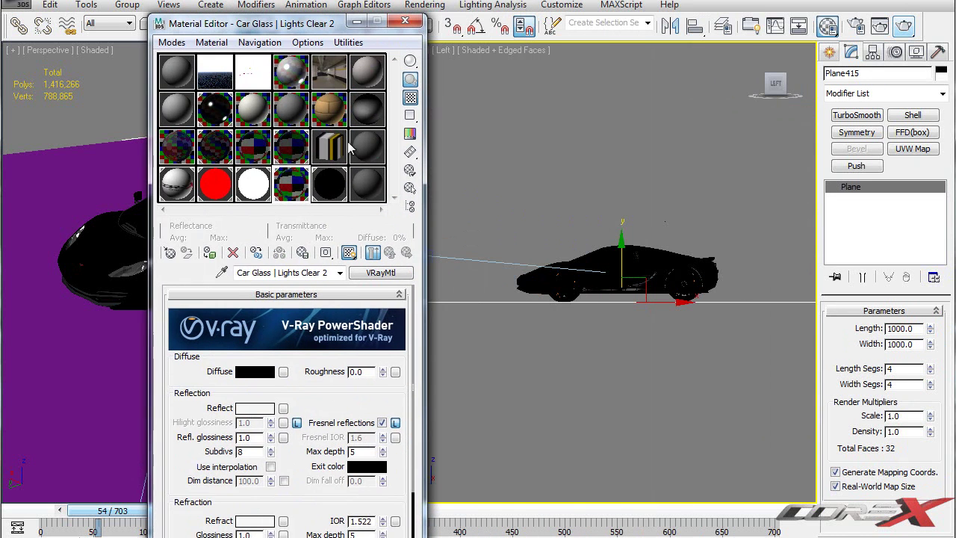
click(370, 185)
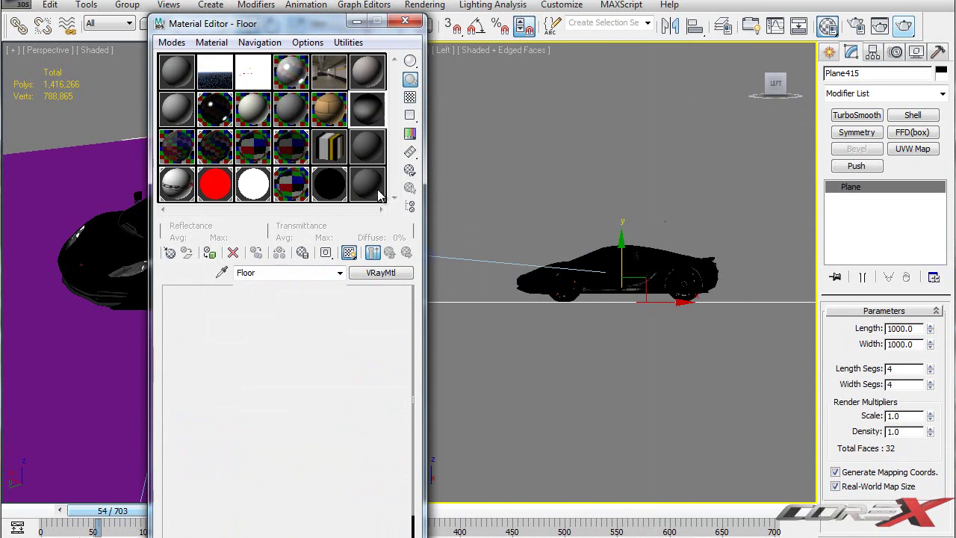
click(391, 274)
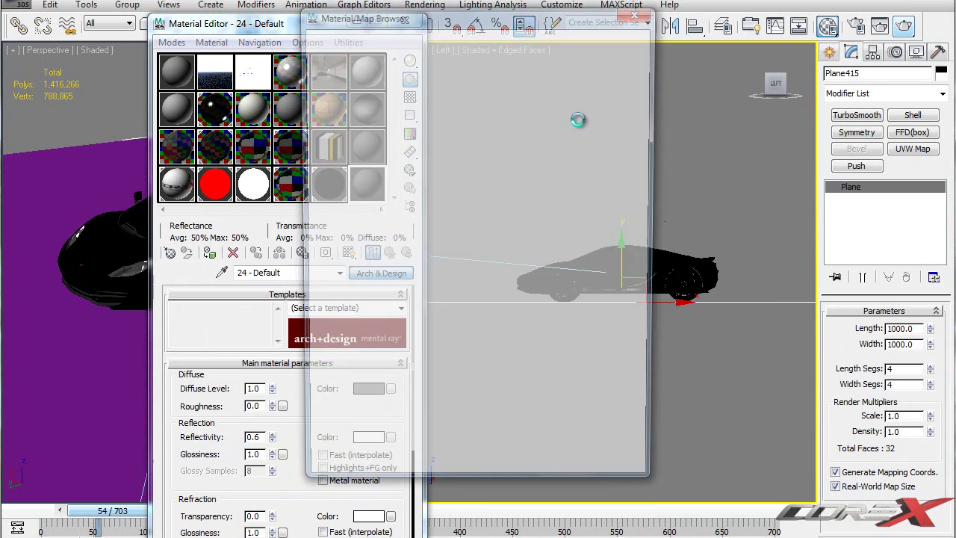
double_click(383, 434)
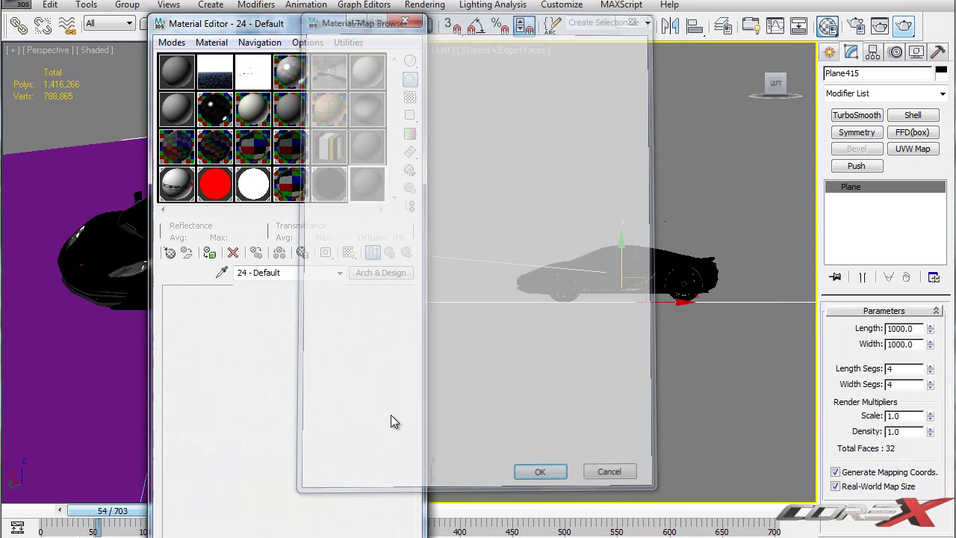
mouse_move(315, 373)
mouse_down()
mouse_move(316, 328)
mouse_move(312, 357)
mouse_up()
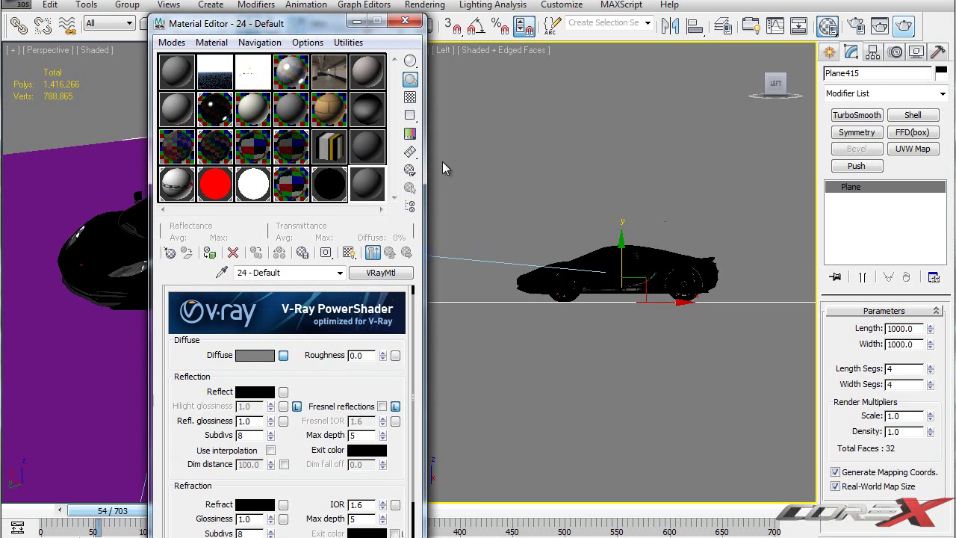
click(283, 355)
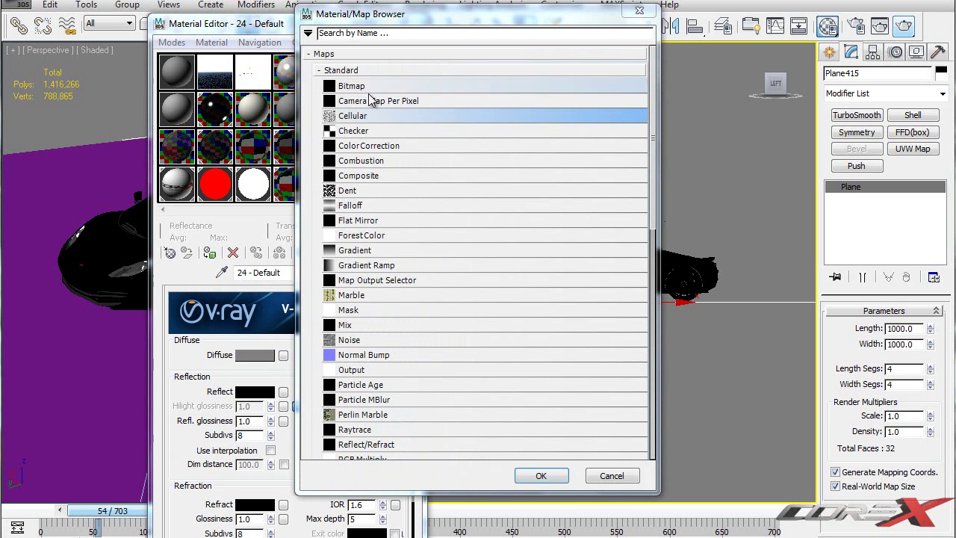
double_click(351, 254)
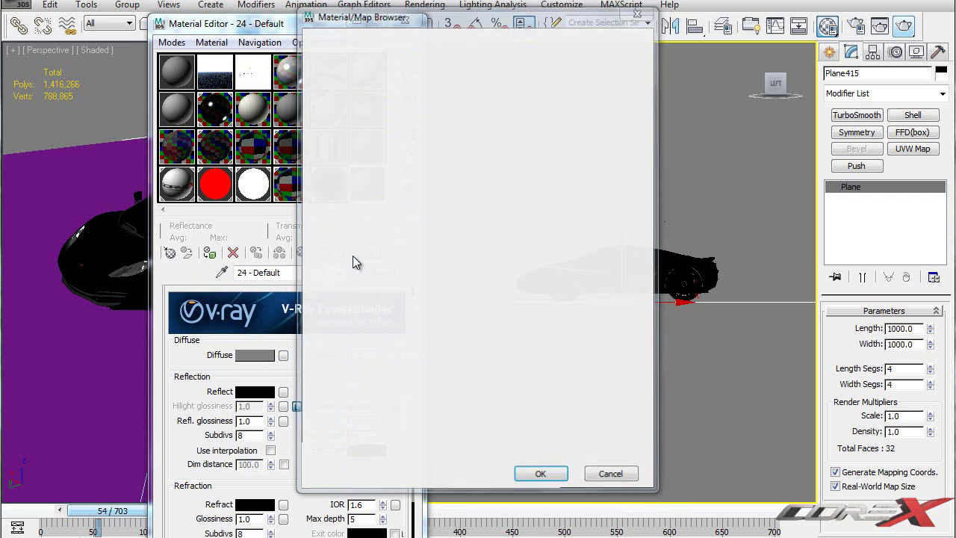
Turn off Use Real-World Scale for the gradient map and Real-World Map Size for the ground plane
drag(280, 23, 556, 14)
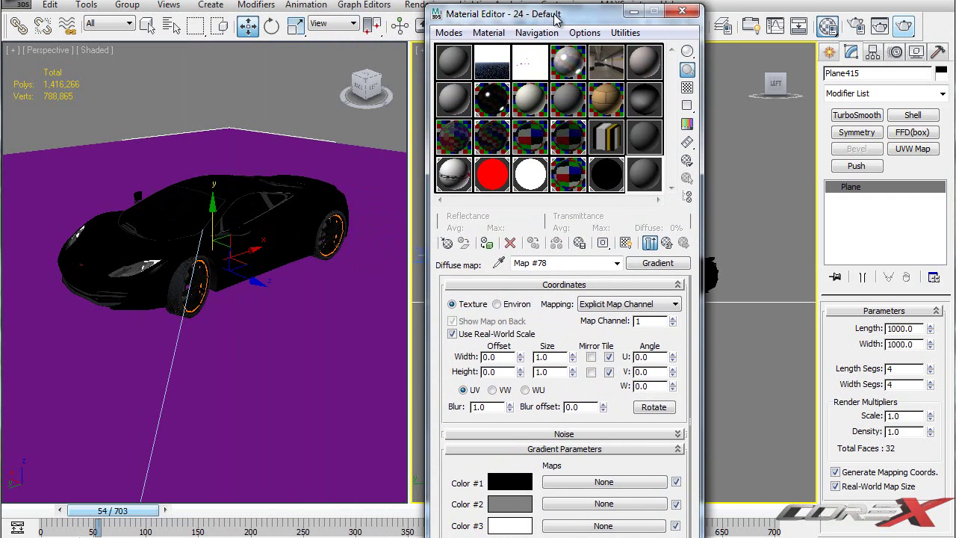
click(488, 336)
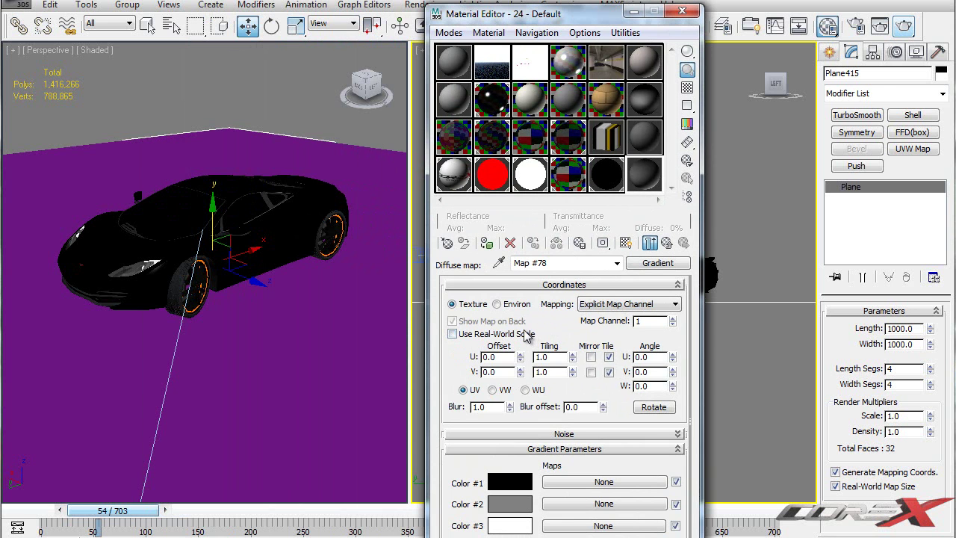
click(356, 309)
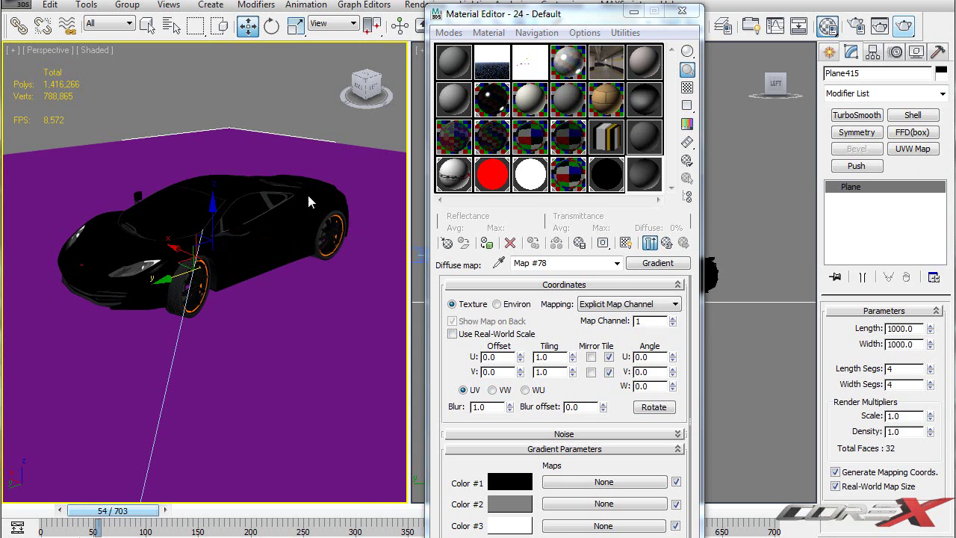
middle_drag(288, 181, 287, 158)
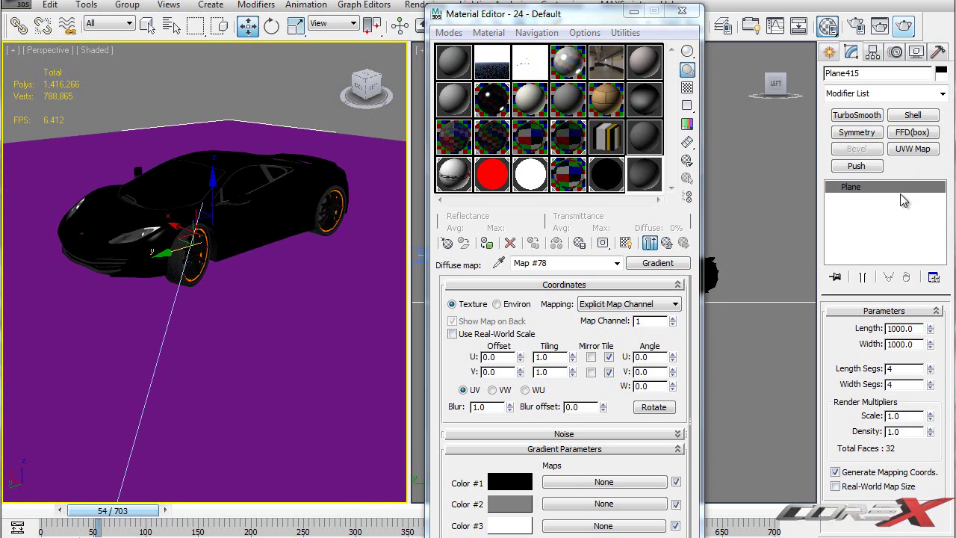
click(912, 149)
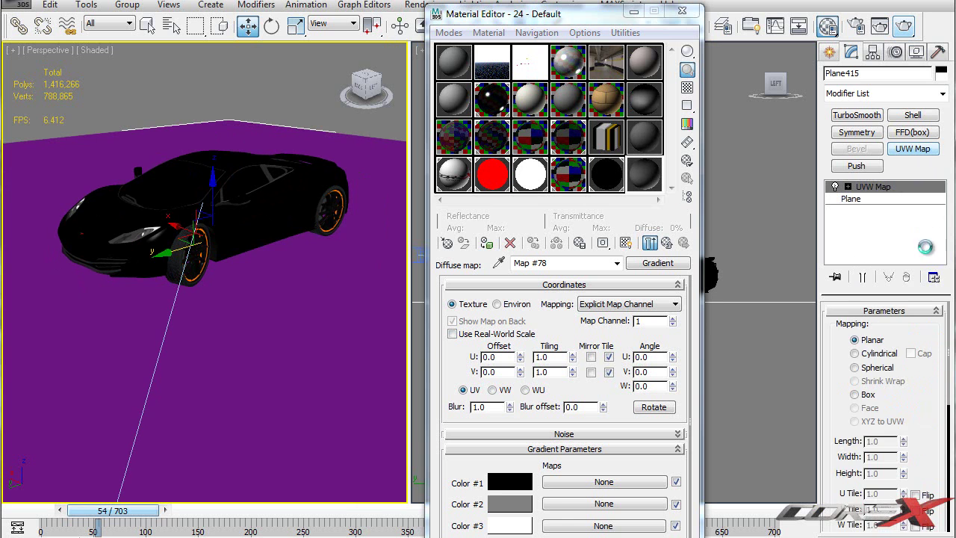
scroll(939, 436, down, 5)
click(838, 389)
click(907, 277)
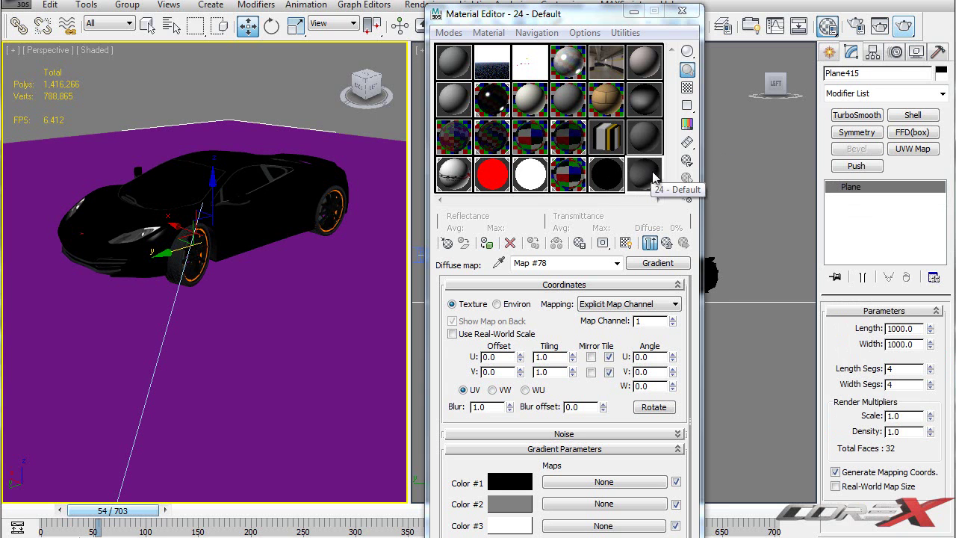
Assign the new gradient material to the ground plane and show its map in the viewport
drag(654, 177, 608, 191)
drag(369, 233, 369, 234)
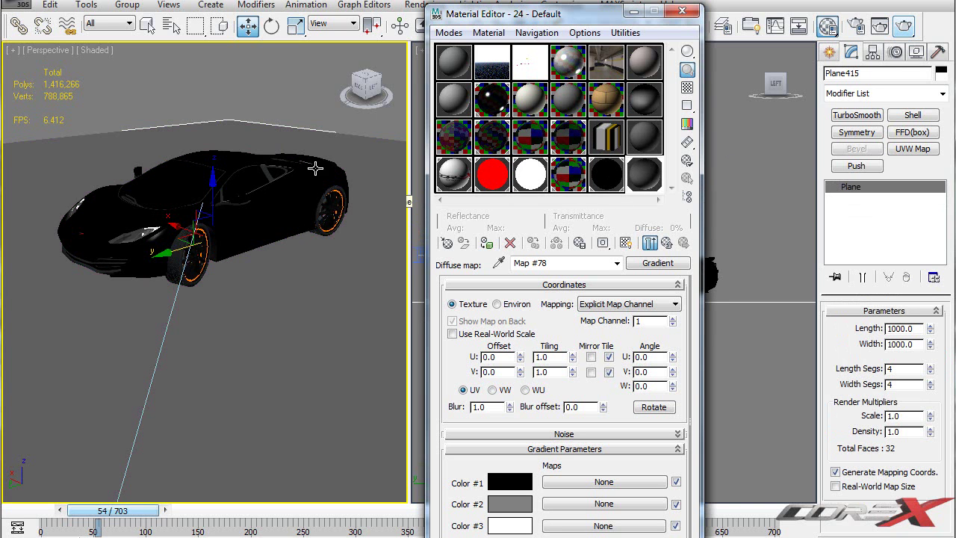
click(624, 246)
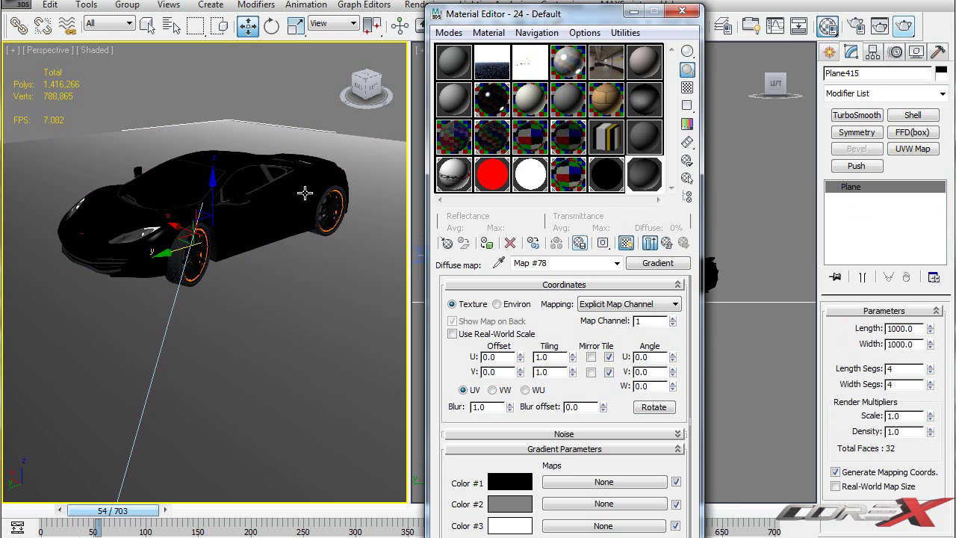
Set the gradient type to Radial and check how it spreads around the car on the whole ground plane
scroll(305, 187, down, 5)
scroll(303, 186, down, 2)
mouse_move(299, 192)
alt+middle_down()
mouse_move(289, 207)
mouse_move(321, 182)
mouse_move(309, 180)
alt+middle_up()
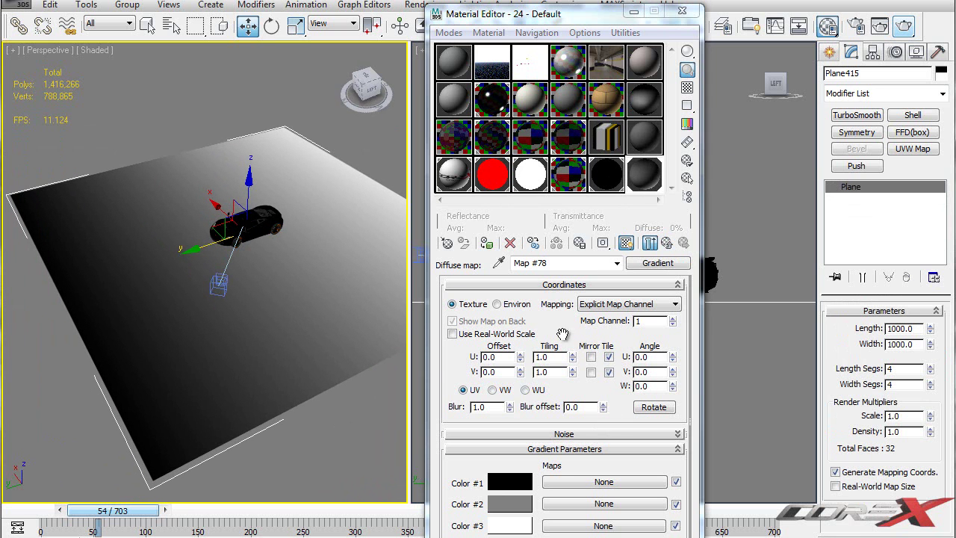
drag(564, 336, 572, 192)
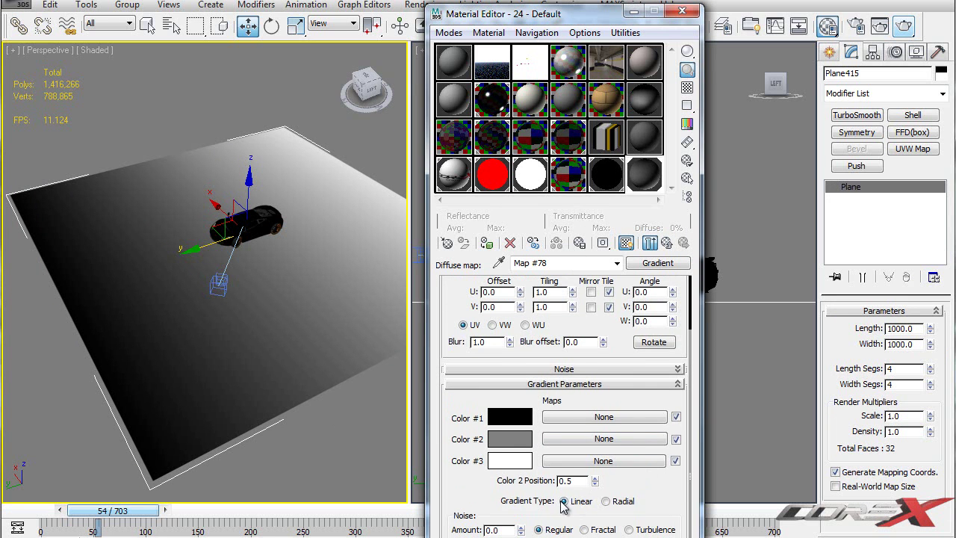
click(606, 501)
alt+middle_drag(270, 266, 290, 343)
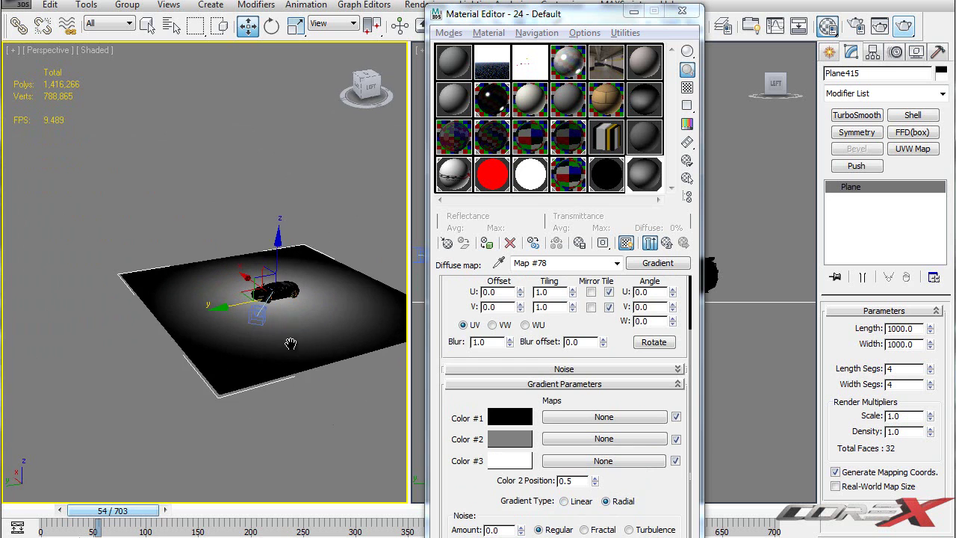
scroll(291, 343, up, 5)
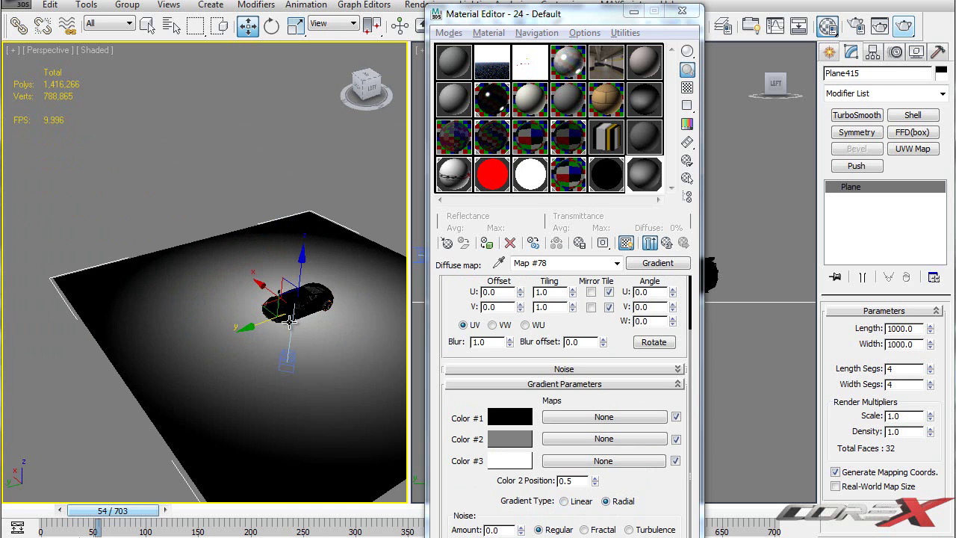
scroll(291, 321, down, 3)
scroll(267, 319, up, 2)
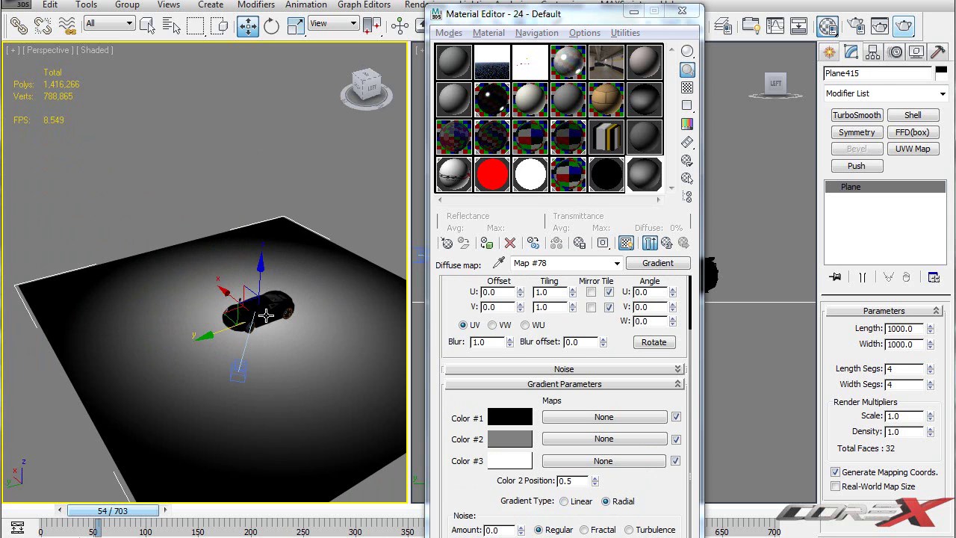
Set the gradient's Color #2 to black
click(512, 440)
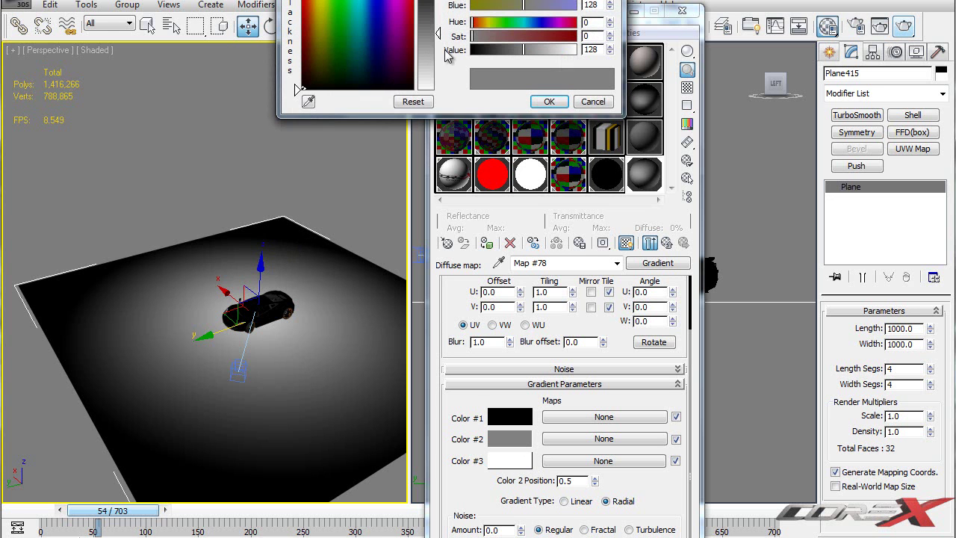
drag(432, 33, 430, 0)
drag(313, 0, 323, 112)
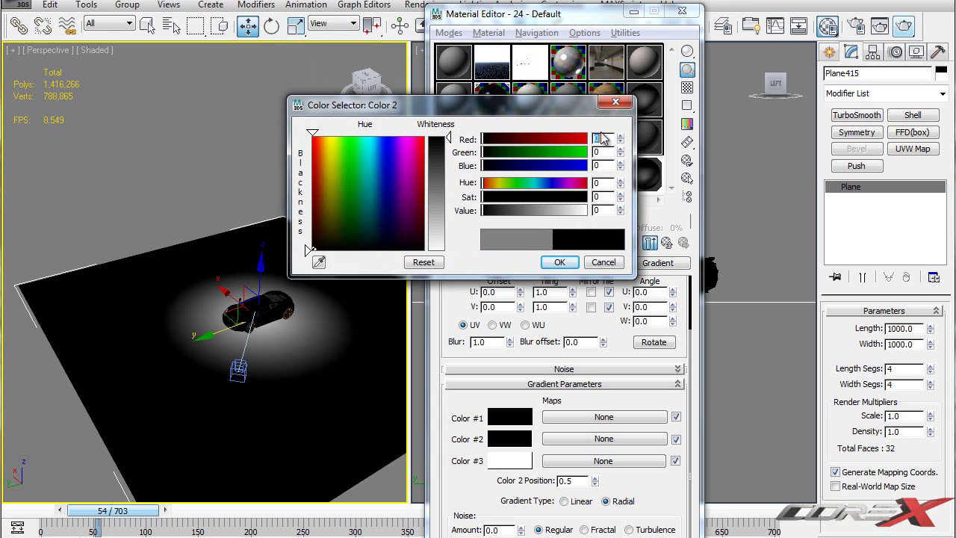
click(568, 265)
Examine the radial gradient's falloff around the car up close and from different angles
scroll(288, 407, up, 6)
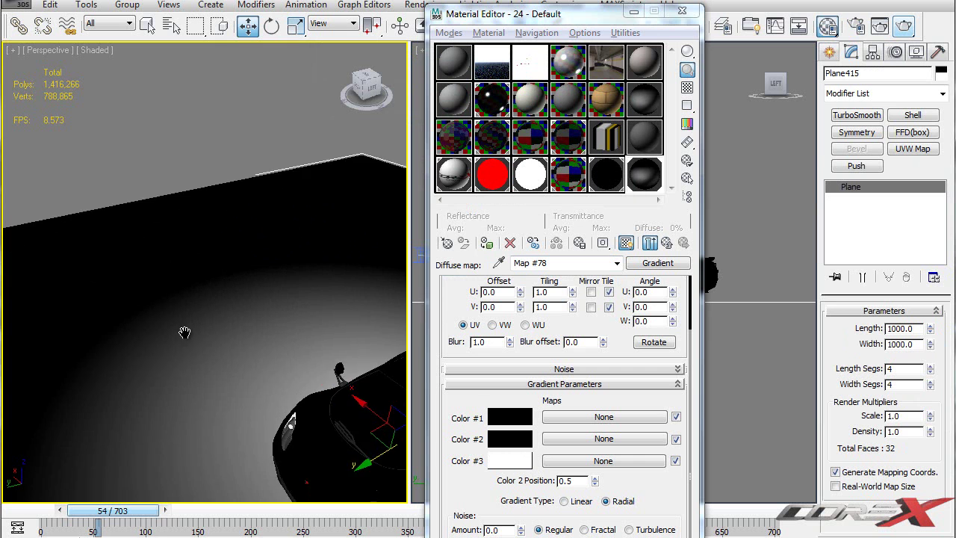
middle_drag(185, 332, 172, 316)
scroll(172, 315, down, 5)
middle_drag(249, 333, 297, 306)
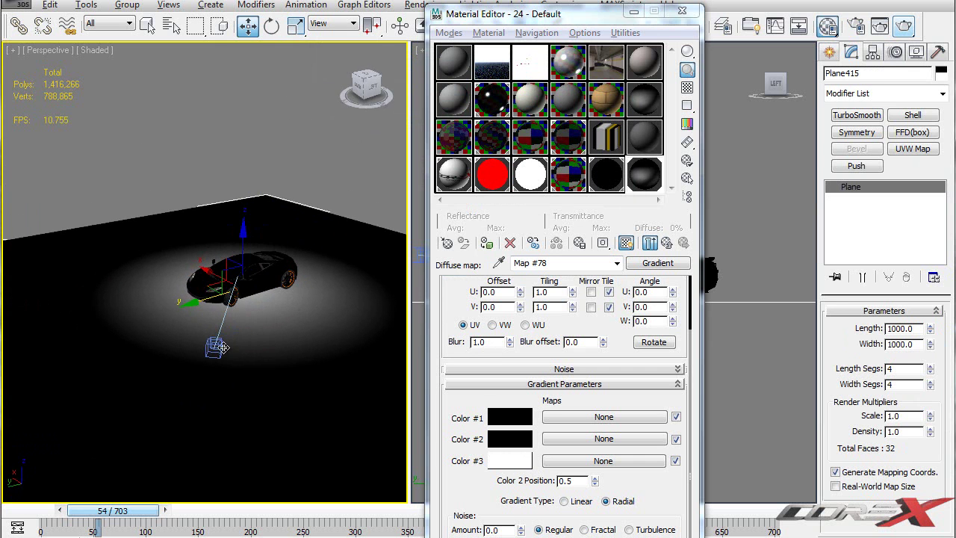
alt+middle_drag(293, 349, 266, 354)
scroll(267, 354, up, 3)
scroll(266, 403, down, 3)
middle_drag(290, 387, 239, 396)
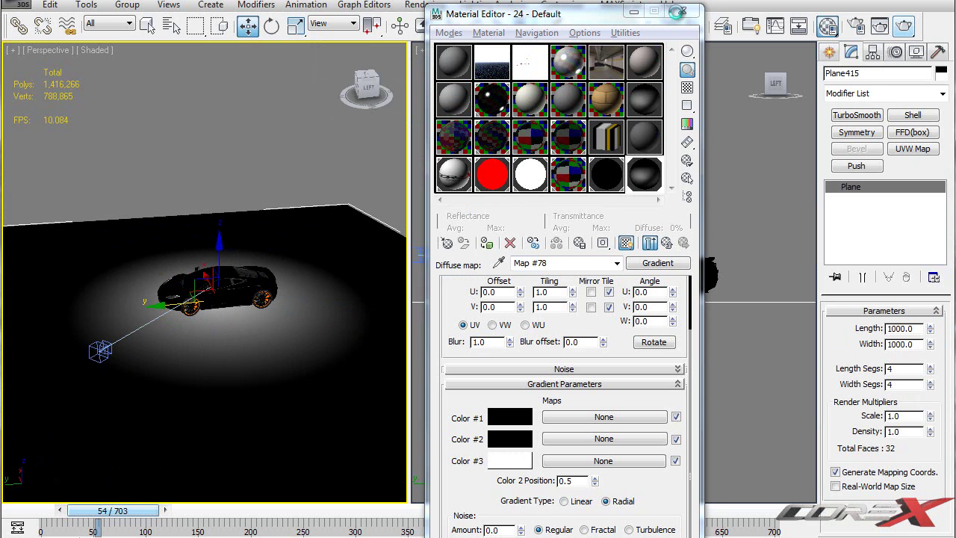
Close the Material Editor, show the V-Ray camera's view beside the Perspective view without edged faces, and deselect the plane
click(681, 12)
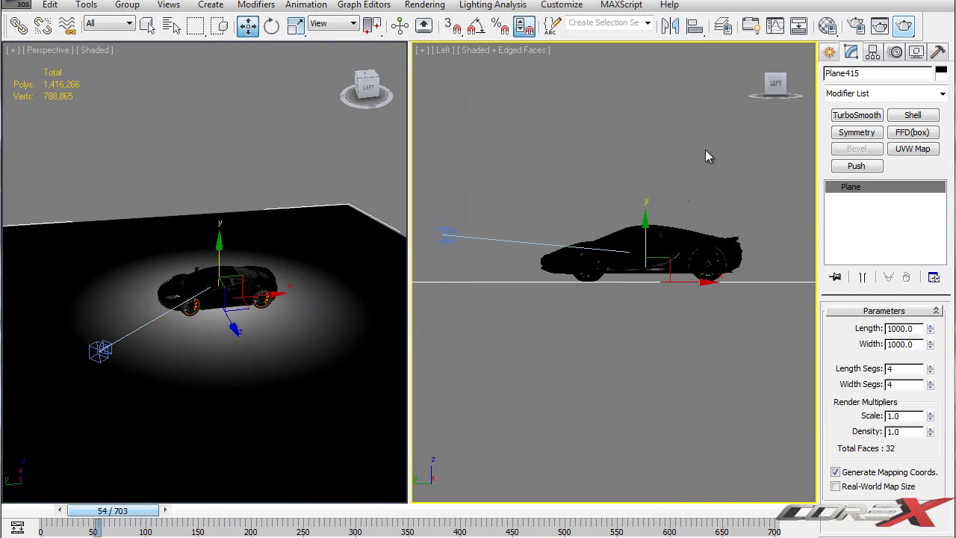
key(c)
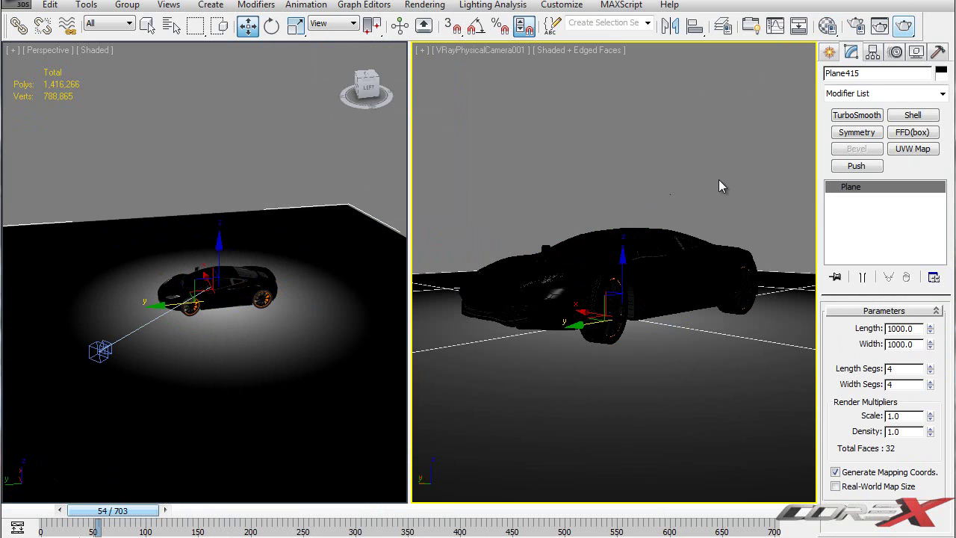
key(F4)
click(729, 219)
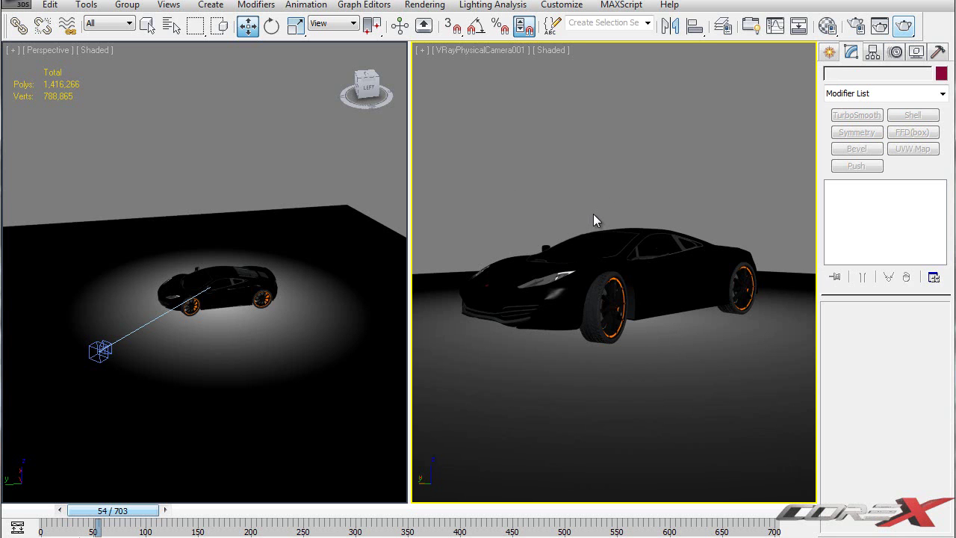
Try a Color 2 Position of 0.16 for the ground gradient, return it to 0.5 and close the Material Editor
key(m)
drag(556, 13, 157, 48)
drag(219, 52, 645, 1)
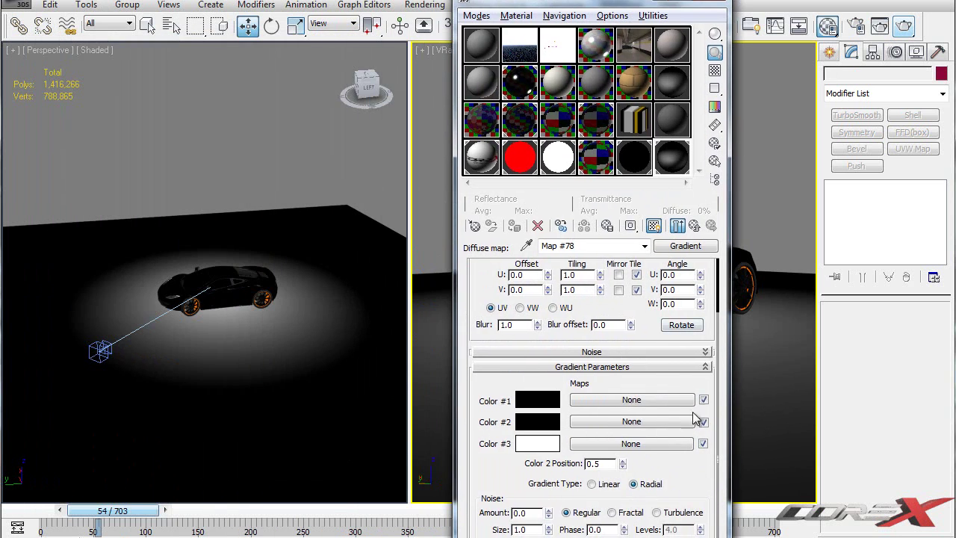
scroll(710, 396, up, 3)
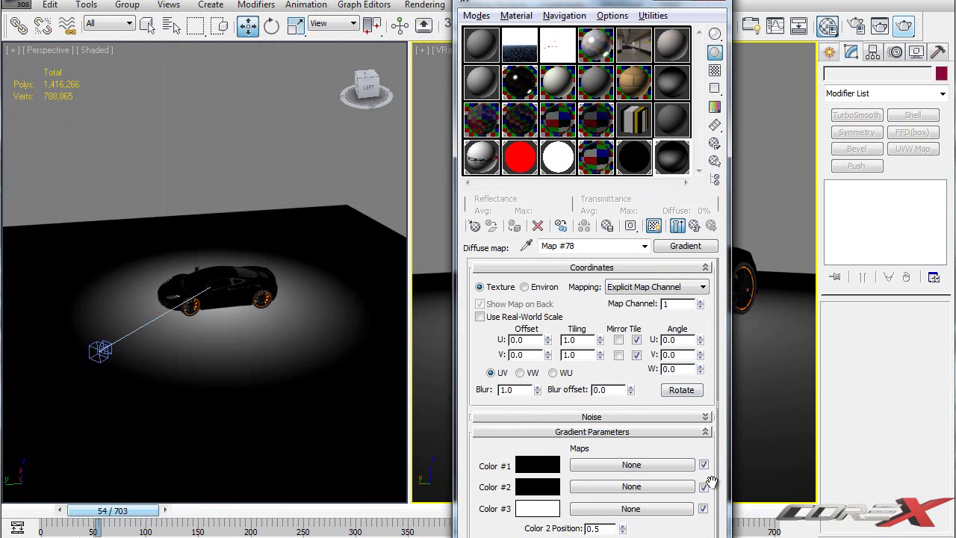
scroll(631, 377, down, 3)
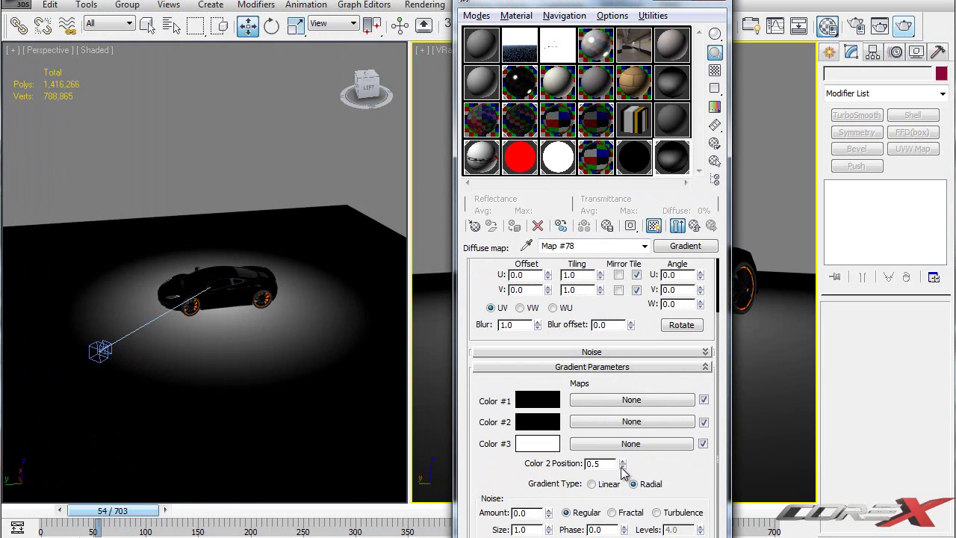
drag(623, 464, 626, 484)
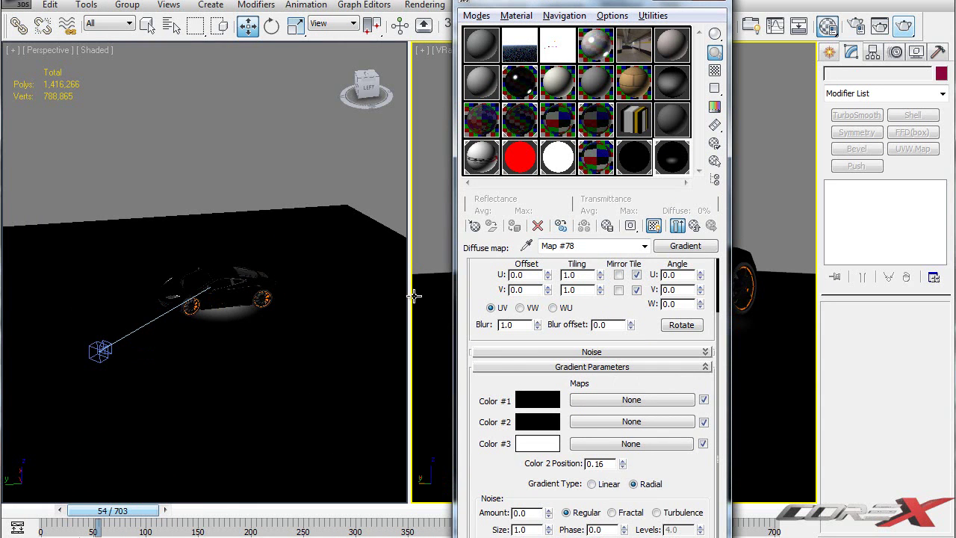
drag(623, 464, 624, 403)
drag(624, 465, 623, 468)
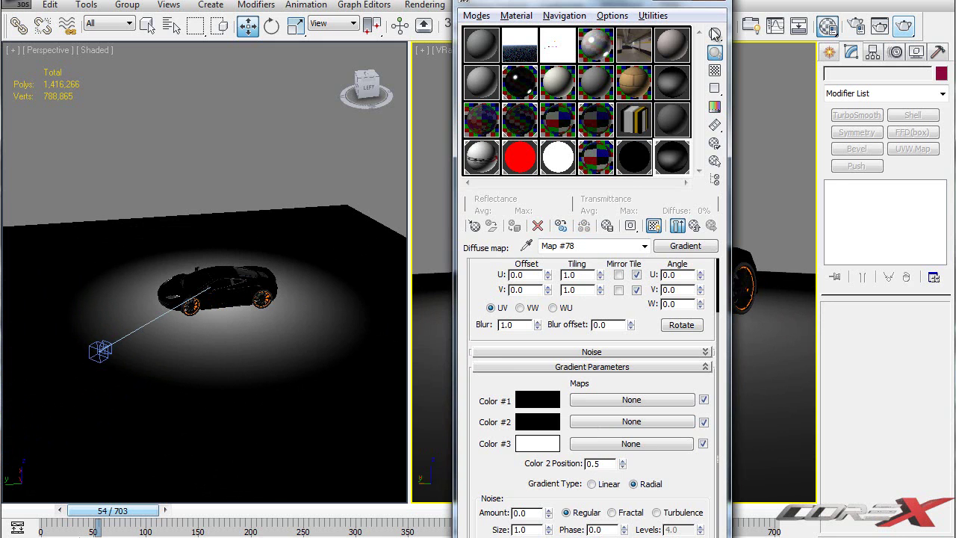
click(715, 6)
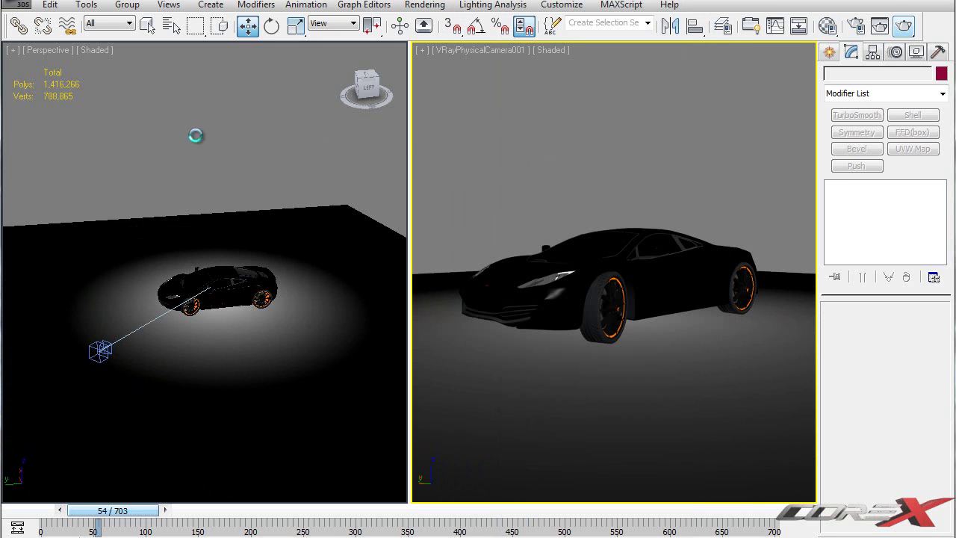
Maximize the Perspective view and look down on the car and the lit area of the ground
middle_drag(231, 197, 234, 187)
key(alt+w)
alt+middle_drag(523, 199, 446, 216)
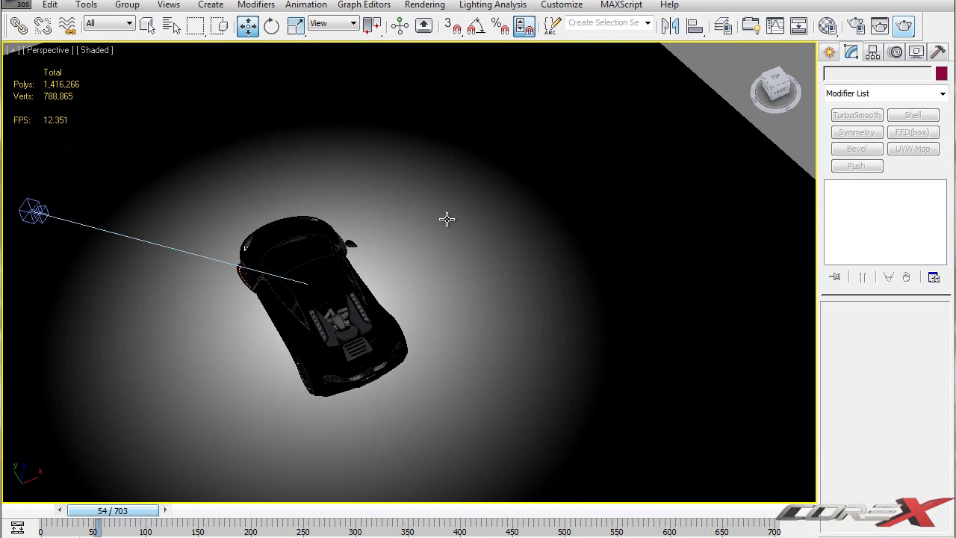
In the Top view, draw a V-Ray plane light about 17.2 half-length by 119.6 half-width along the car and centre it on the body
key(t)
key(shift+f)
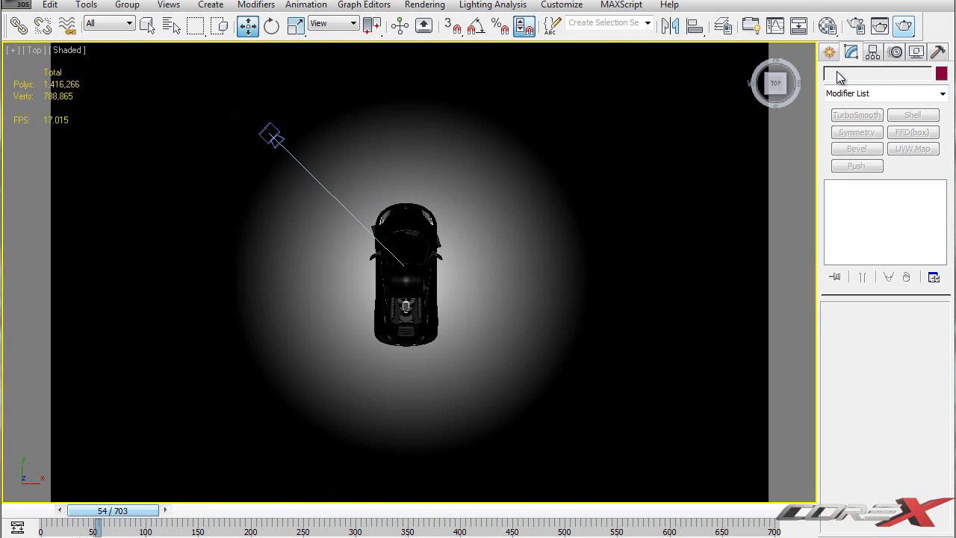
click(829, 51)
click(871, 77)
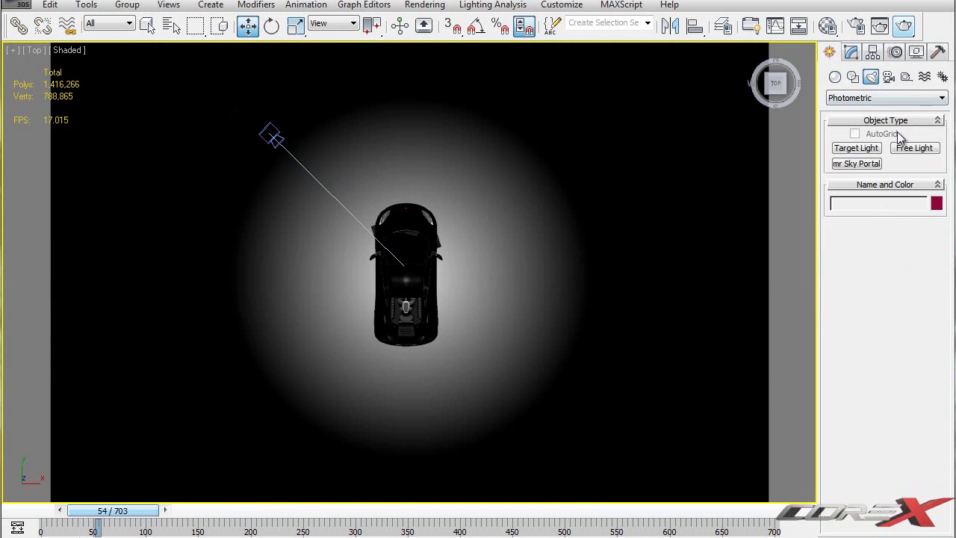
click(873, 98)
click(863, 131)
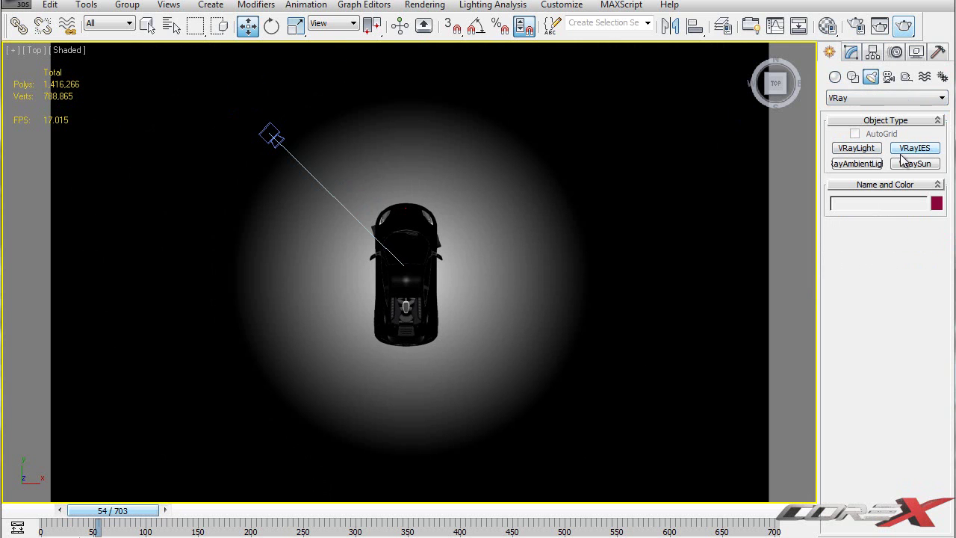
click(871, 149)
middle_drag(433, 194, 419, 166)
drag(395, 170, 415, 342)
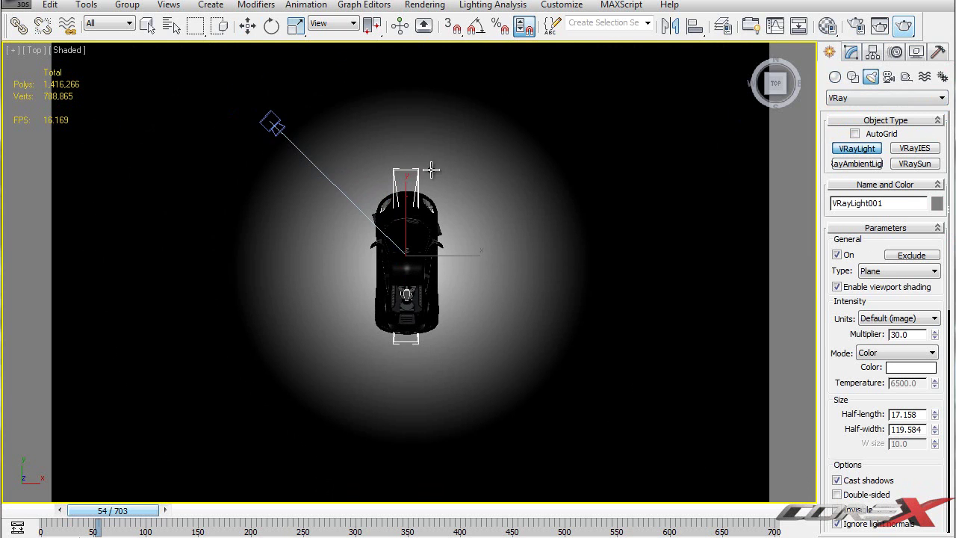
right_click(466, 256)
drag(406, 215, 407, 225)
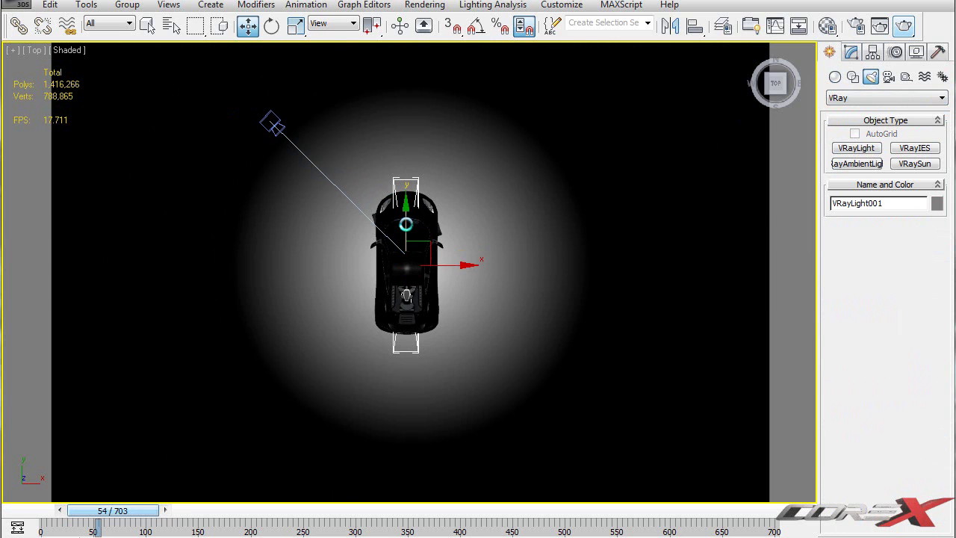
Turn on edged faces in the Left view and raise the plane light well above the car's roof
key(l)
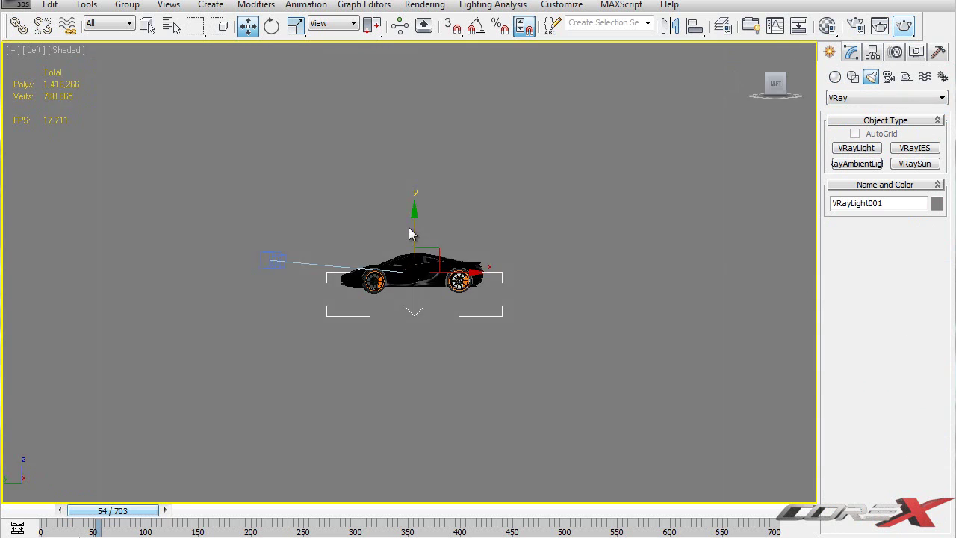
scroll(423, 236, up, 5)
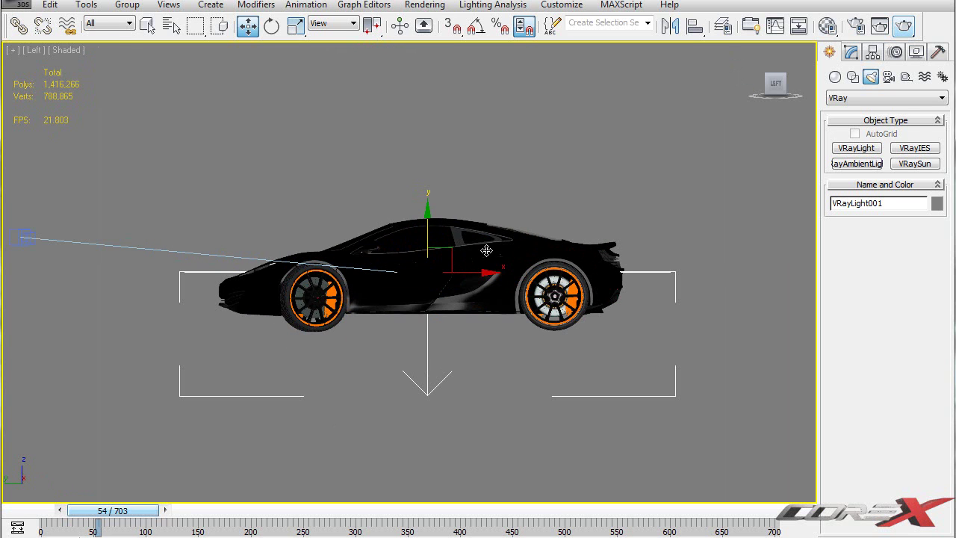
key(F4)
drag(427, 233, 427, 90)
middle_drag(432, 151, 436, 224)
scroll(436, 209, down, 2)
drag(419, 183, 423, 138)
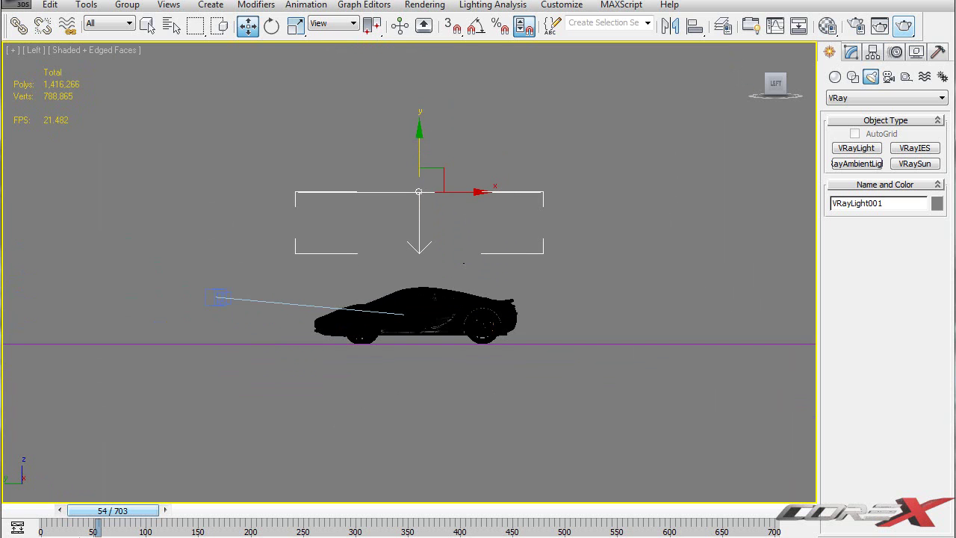
Make the overhead V-Ray light invisible in its options
click(850, 52)
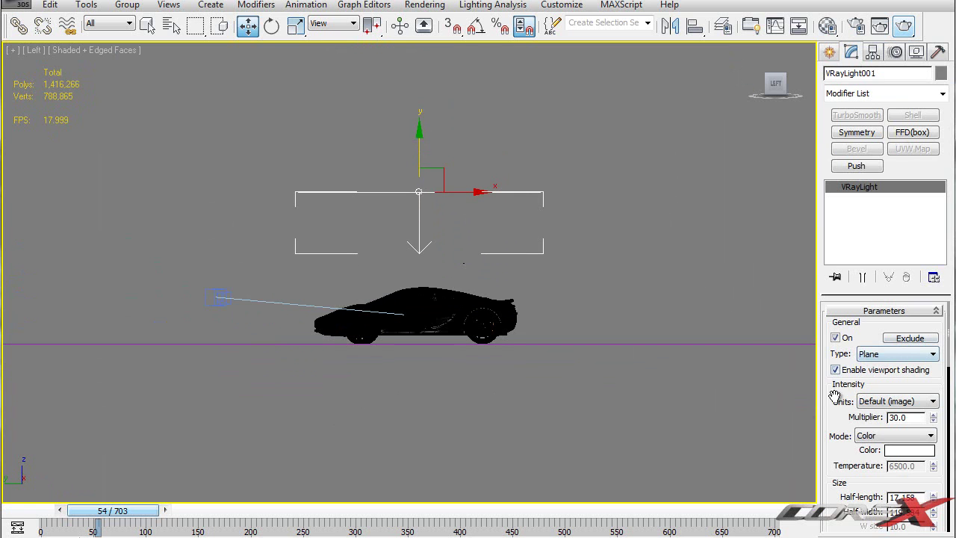
scroll(840, 394, down, 5)
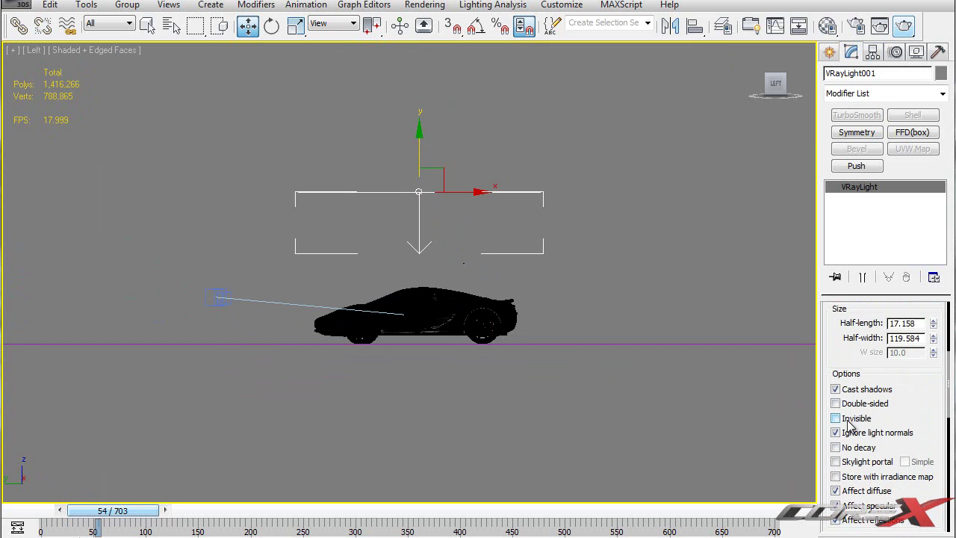
click(844, 421)
scroll(918, 423, up, 3)
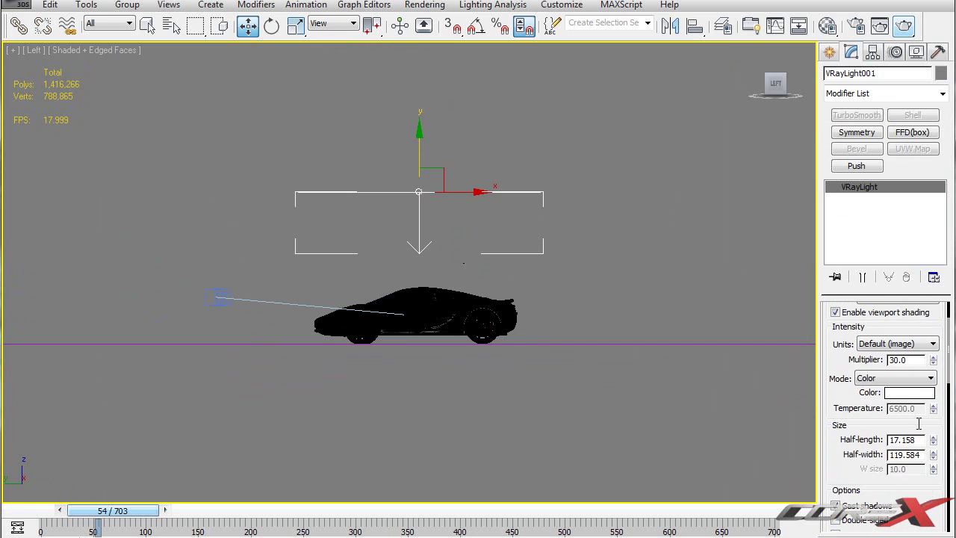
double_click(922, 360)
Try the light just above the roof and far above the car, and settle it at a moderate height over the roof
middle_drag(447, 151, 477, 163)
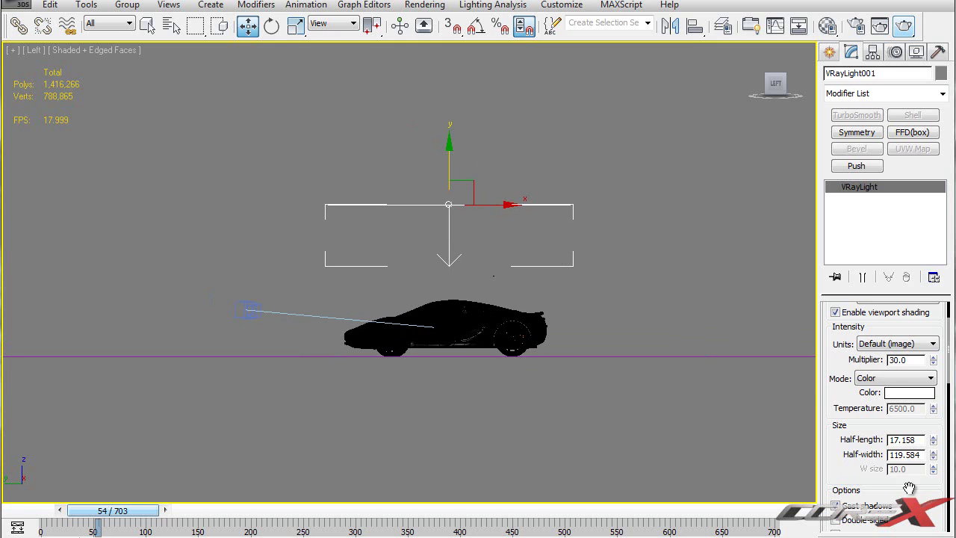
scroll(911, 463, down, 2)
drag(448, 161, 454, 200)
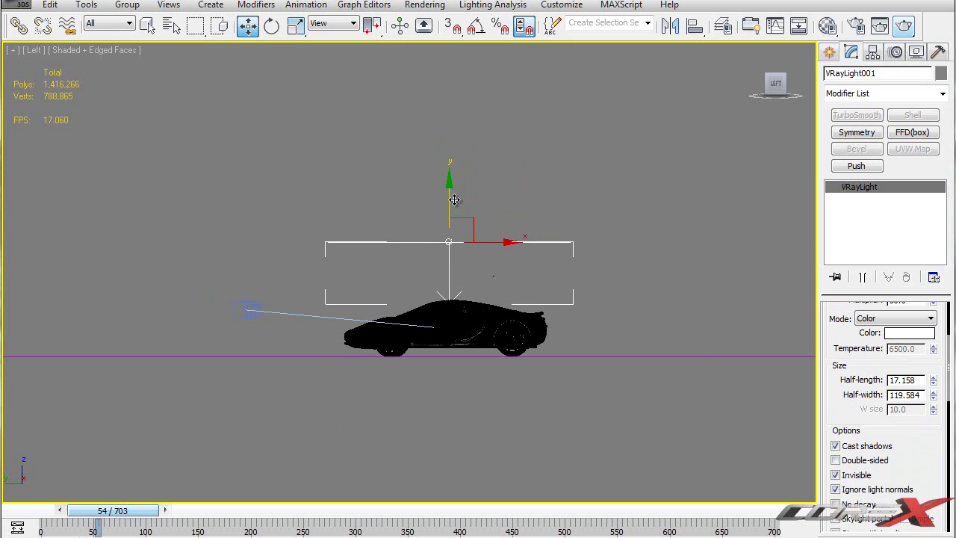
scroll(480, 168, down, 2)
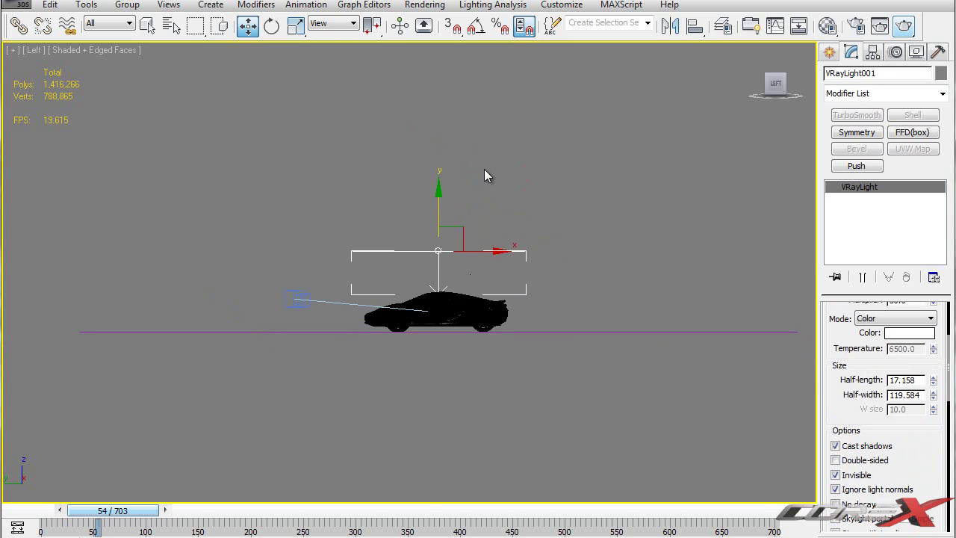
middle_drag(491, 184, 482, 177)
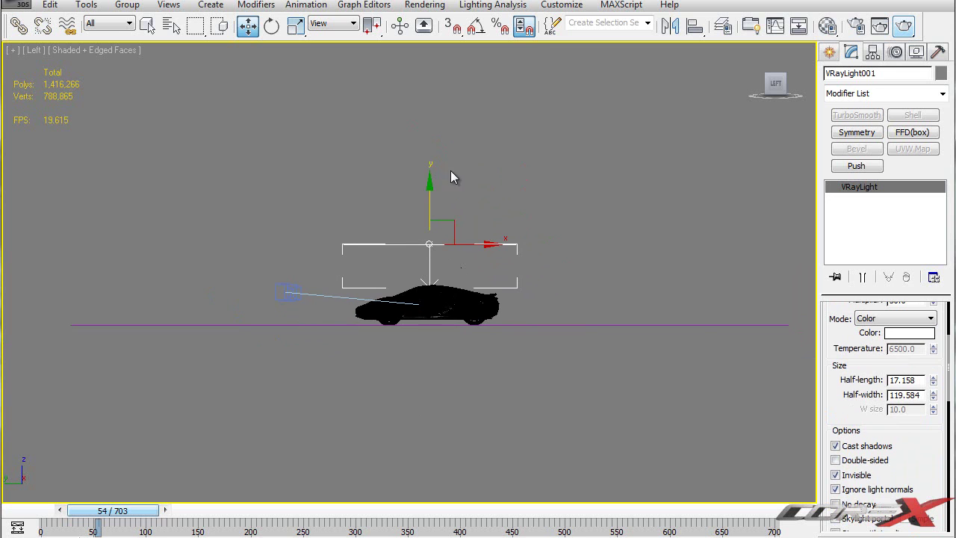
drag(429, 203, 429, 61)
middle_drag(419, 324, 416, 329)
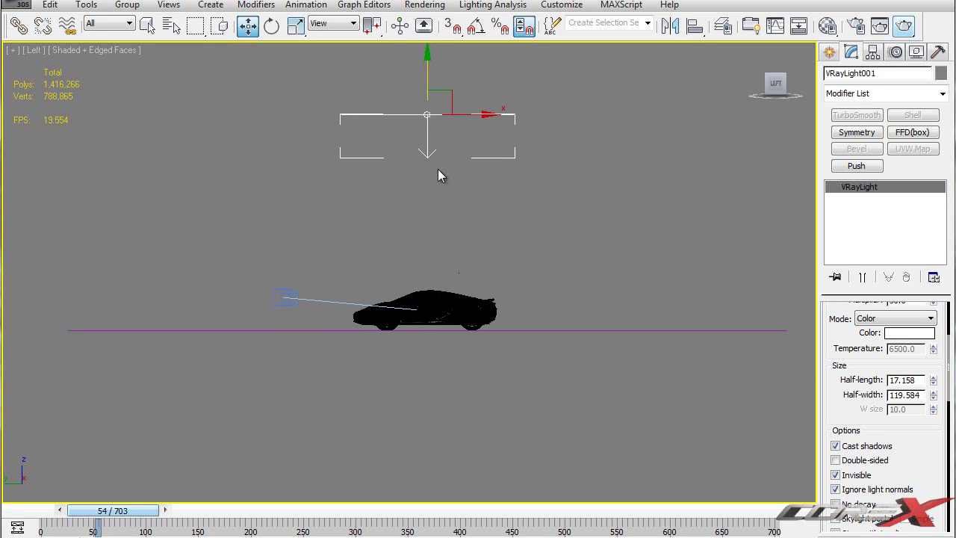
drag(425, 78, 434, 178)
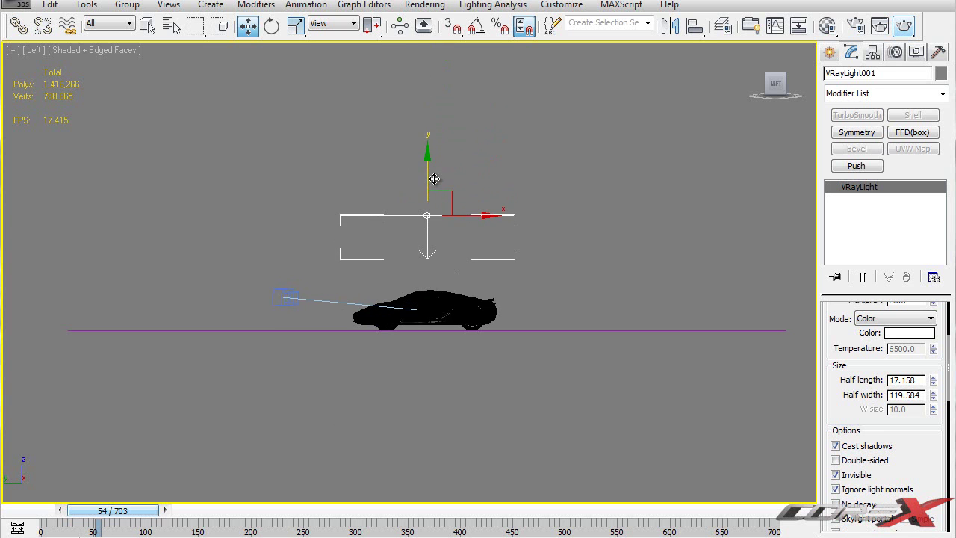
In the Top view, clone the strip light as one independent copy along each side of the car, evenly spaced from the centre light
key(t)
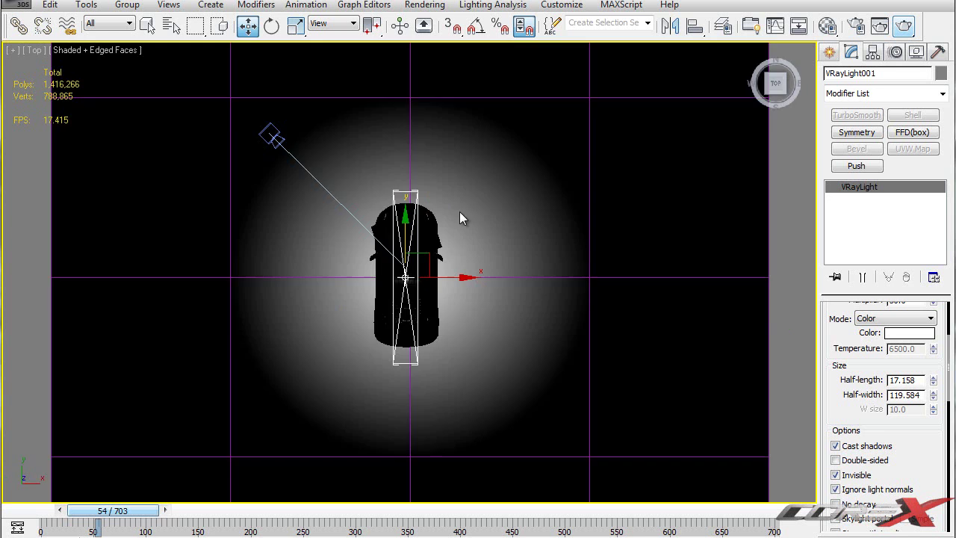
scroll(454, 219, up, 4)
drag(449, 269, 533, 267)
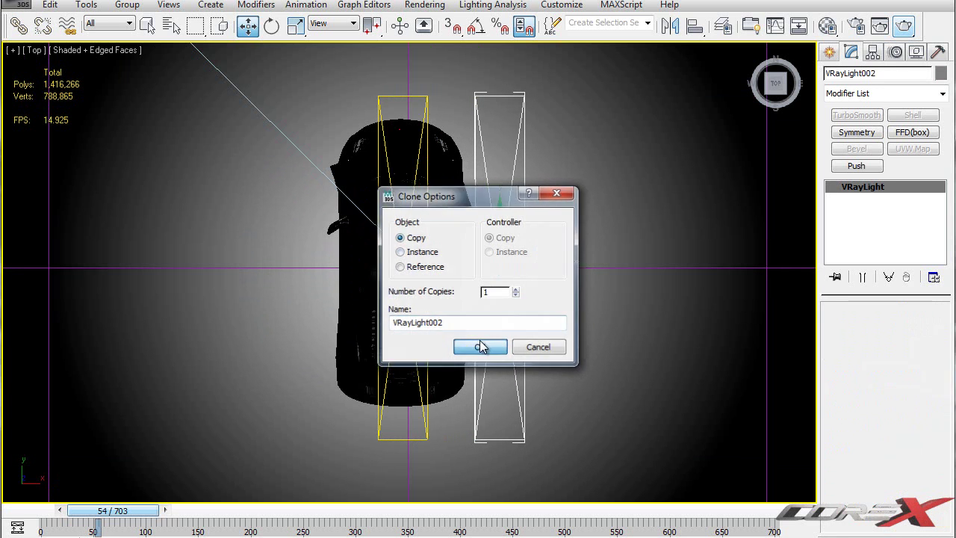
click(481, 346)
mouse_move(556, 266)
shift+mouse_down()
mouse_move(353, 267)
mouse_move(390, 276)
shift+mouse_up()
click(482, 344)
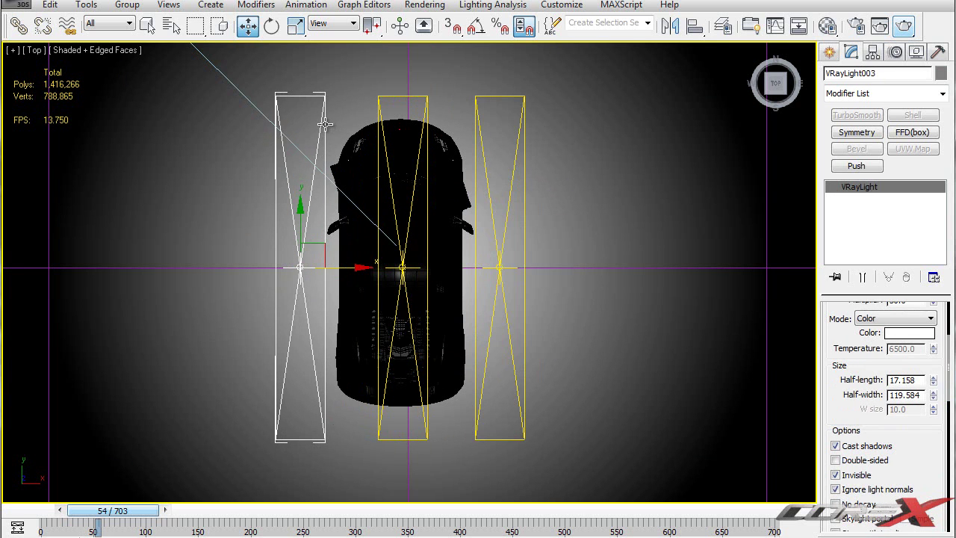
mouse_move(365, 269)
mouse_down()
mouse_move(394, 266)
mouse_move(356, 266)
mouse_up()
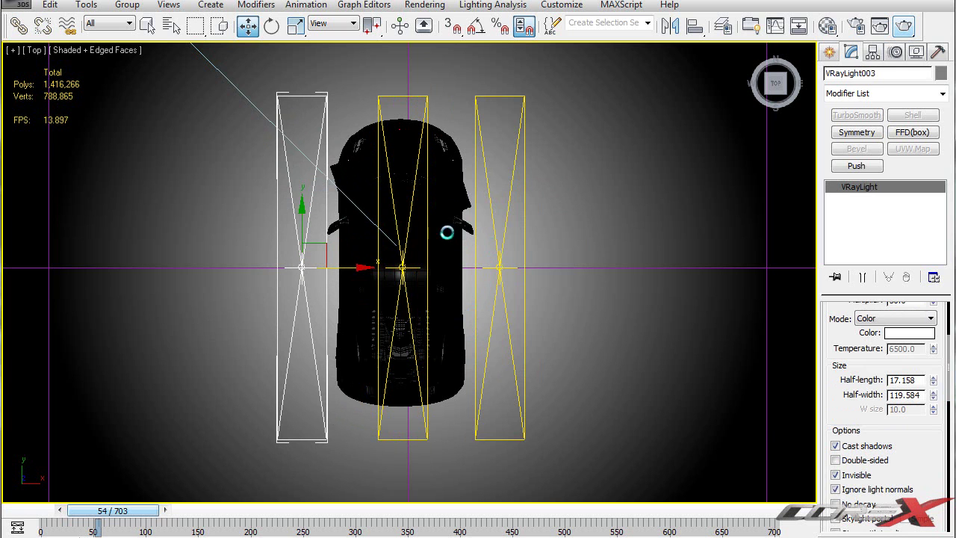
Select the ground plane in the Perspective view and set its object color to black
key(l)
scroll(435, 252, up, 4)
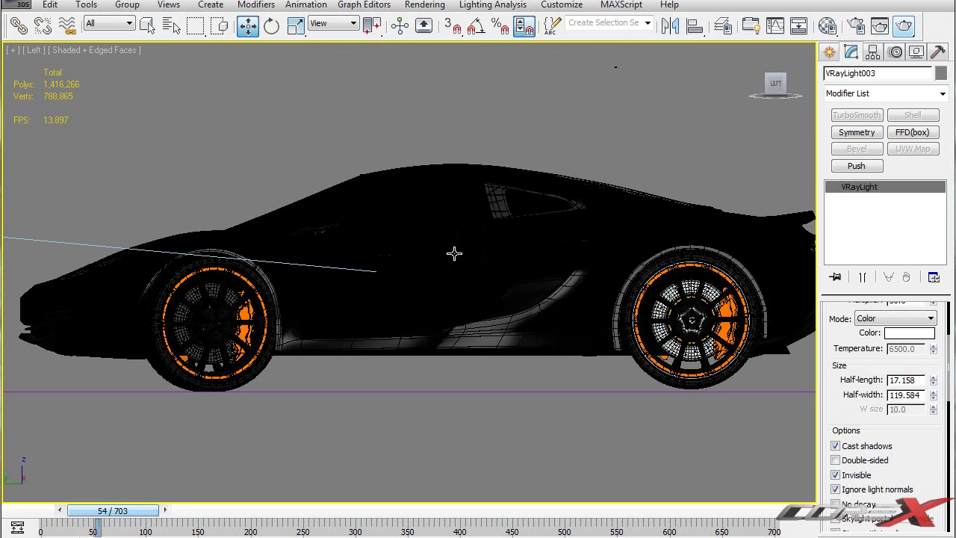
scroll(478, 262, down, 3)
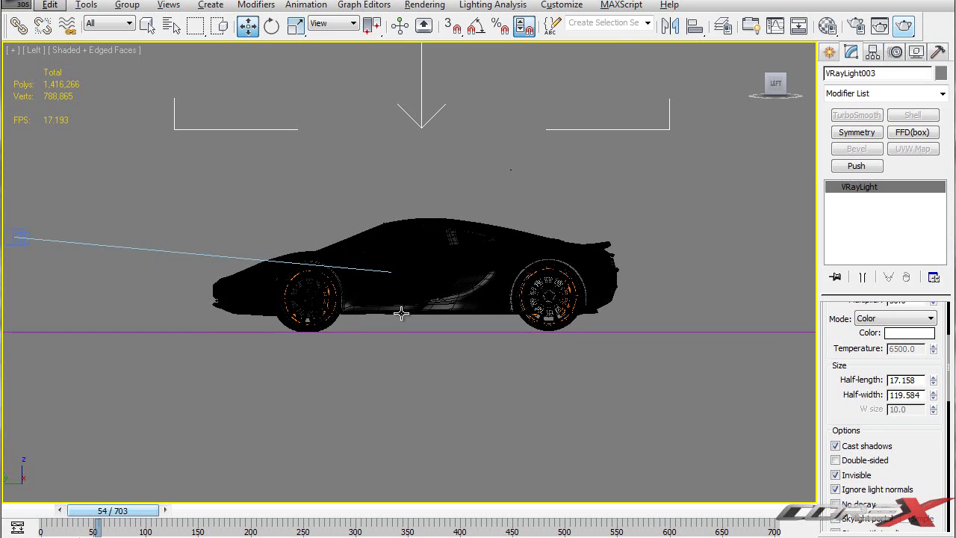
alt+middle_drag(397, 316, 355, 316)
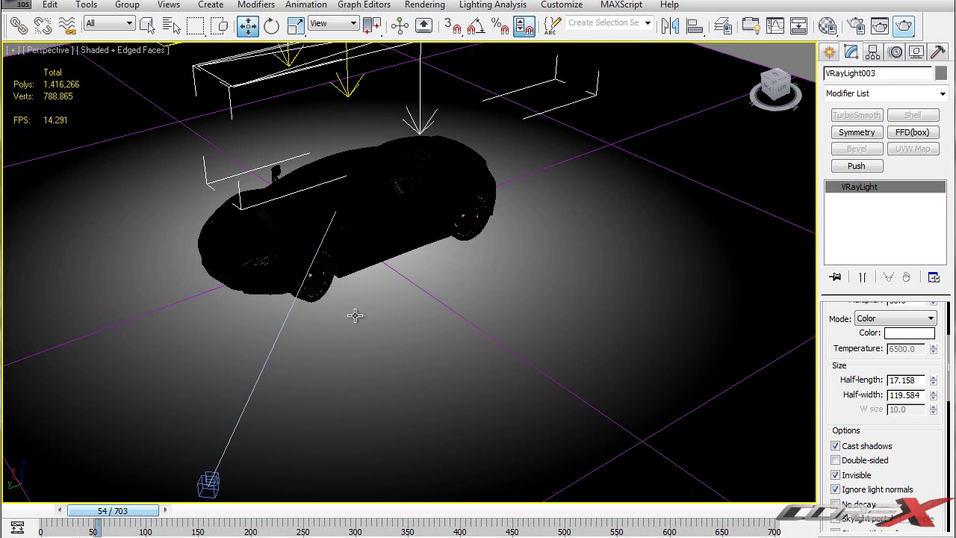
alt+middle_drag(433, 290, 464, 296)
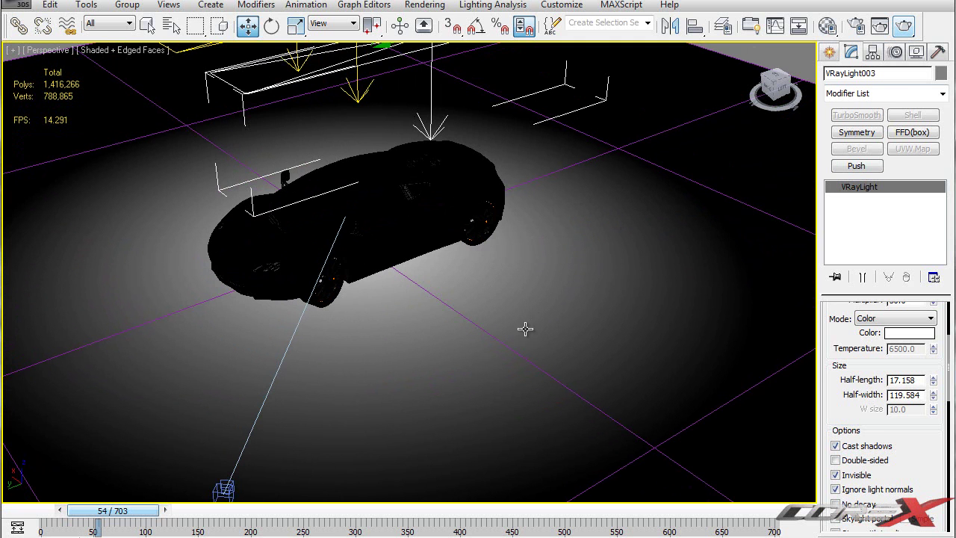
scroll(535, 249, down, 6)
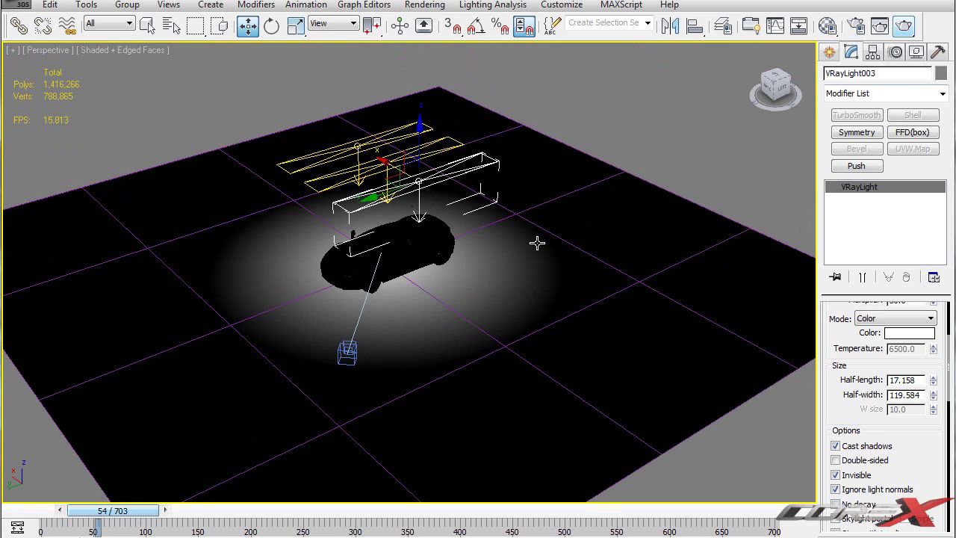
click(572, 232)
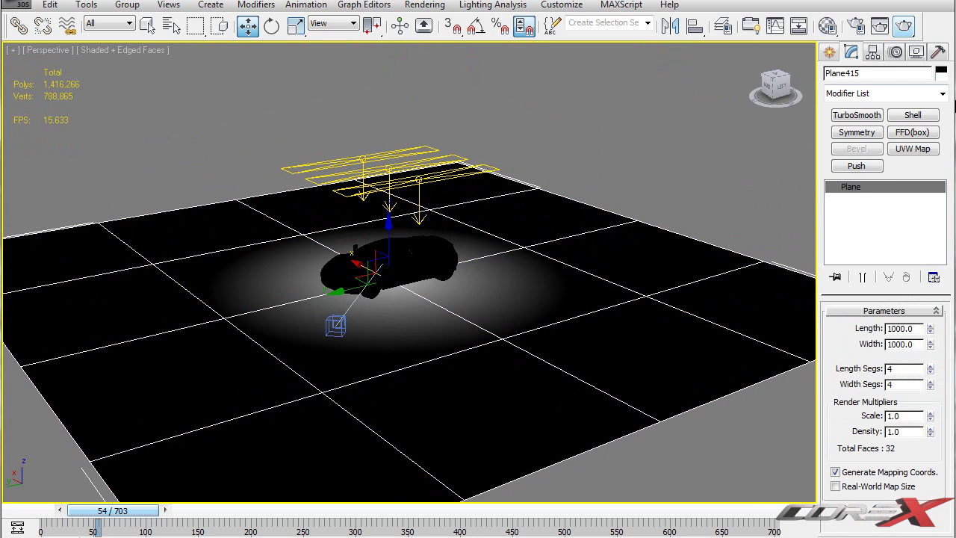
click(941, 73)
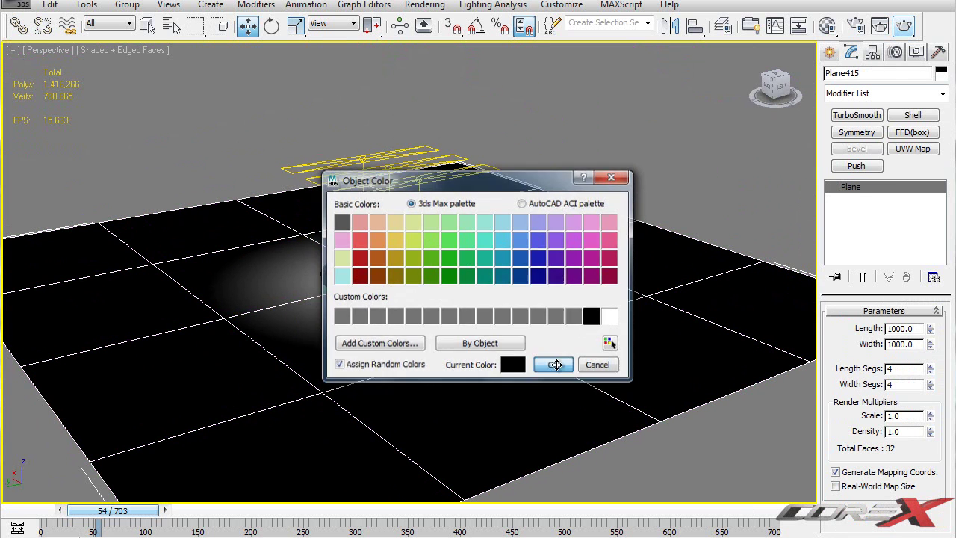
click(552, 363)
Open the ground plane's object properties and switch its display properties from By Layer to By Object
middle_drag(680, 249, 687, 177)
right_click(614, 253)
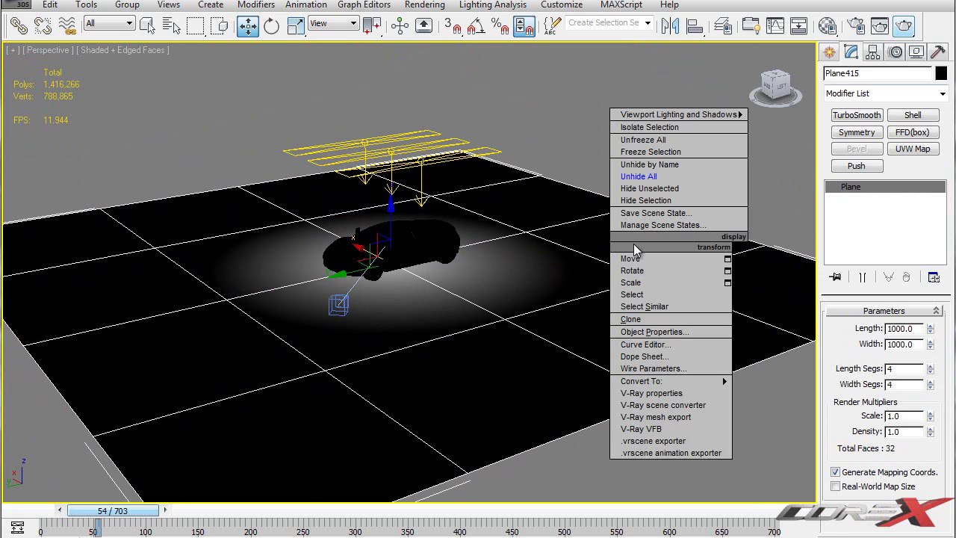
click(648, 331)
click(358, 67)
drag(395, 51, 485, 33)
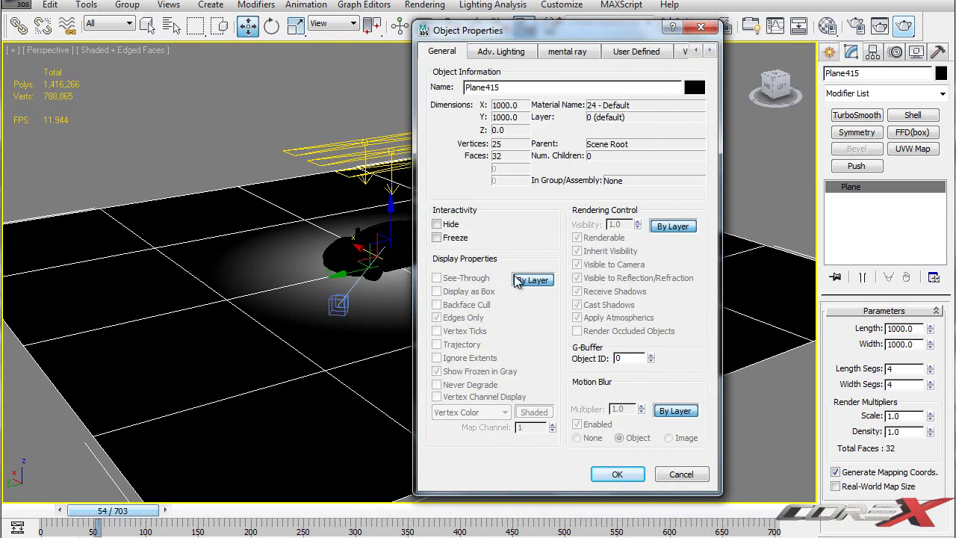
click(535, 281)
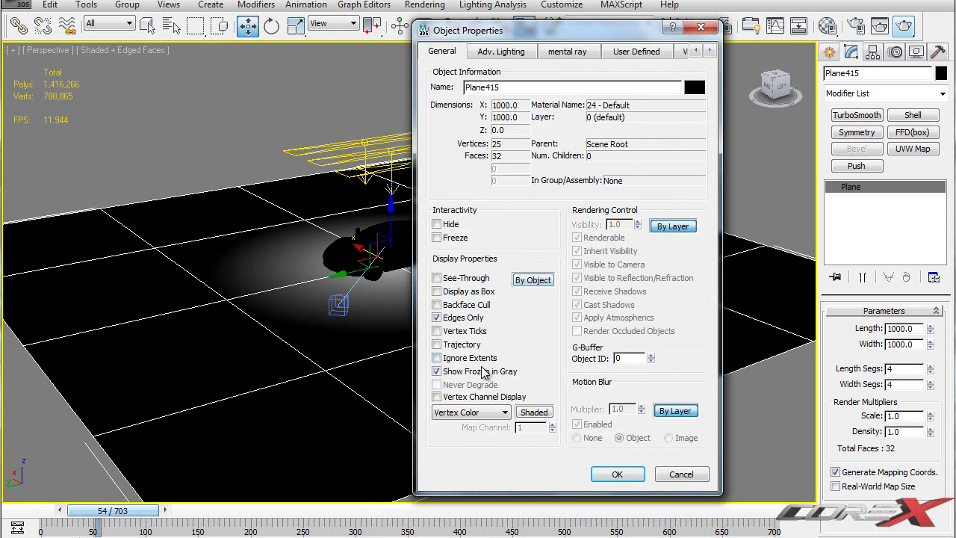
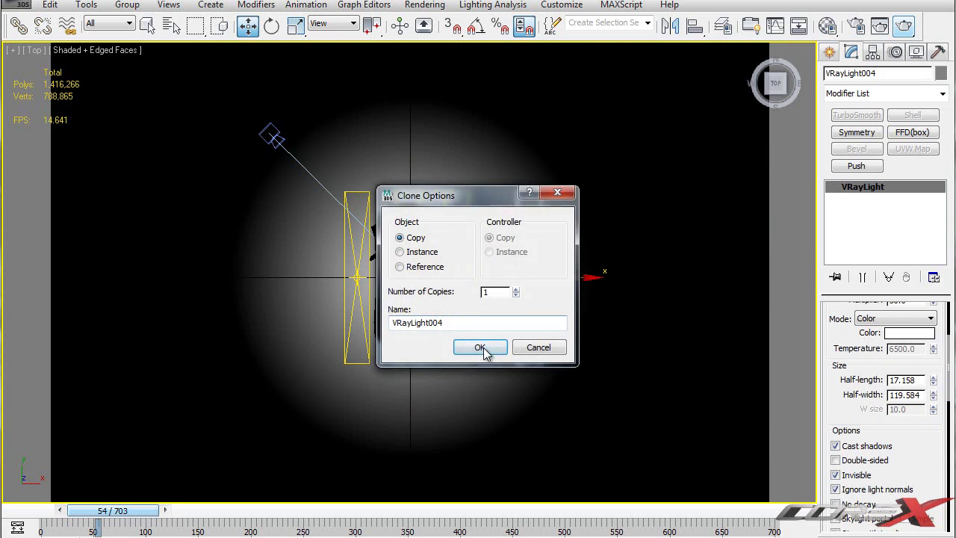
Confirm the fourth light as an independent copy and stretch it along X into a wide rectangle beside the car
middle_drag(422, 286, 321, 282)
key(r)
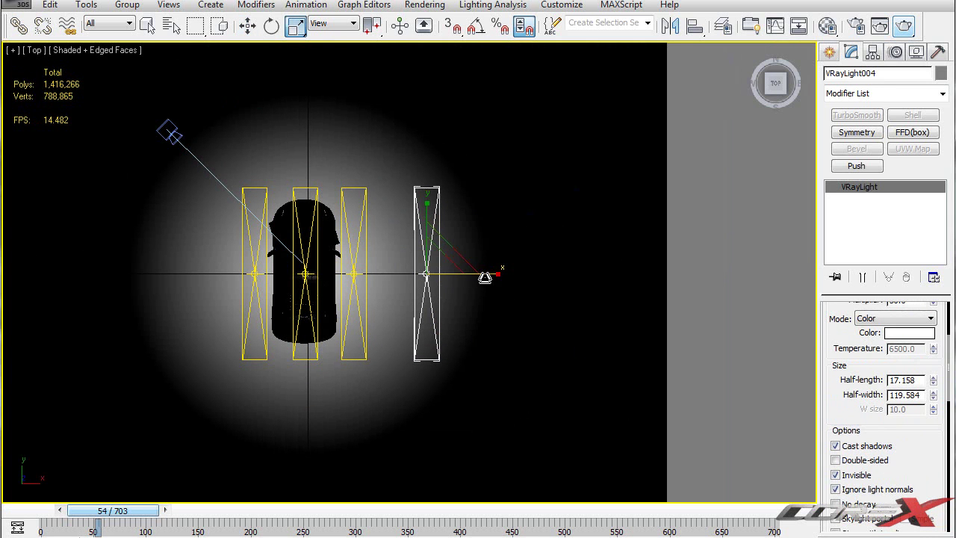
drag(515, 276, 674, 276)
middle_drag(434, 257, 472, 256)
key(w)
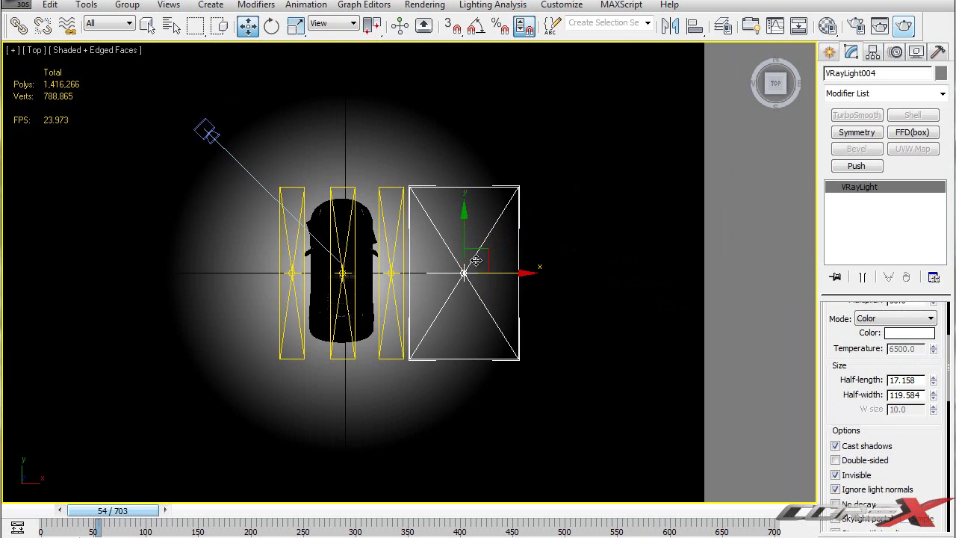
Enlarge the wide light slightly in both directions and centre it over the car so it covers the three strip lights
drag(483, 255, 499, 255)
key(r)
drag(482, 219, 479, 208)
drag(542, 271, 555, 271)
key(w)
drag(501, 248, 365, 249)
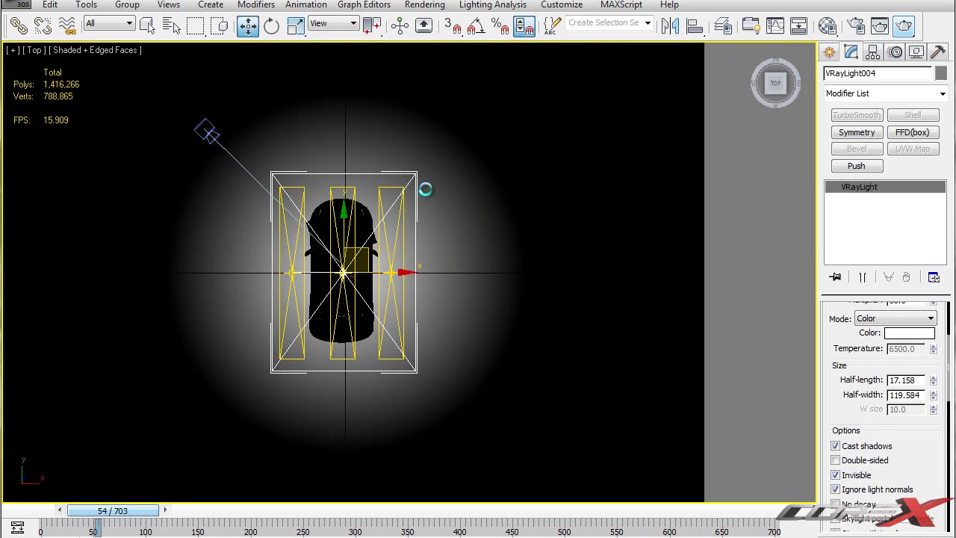
Switch to the Perspective view and raise the wide light along Z above the three strip lights
key(alt)
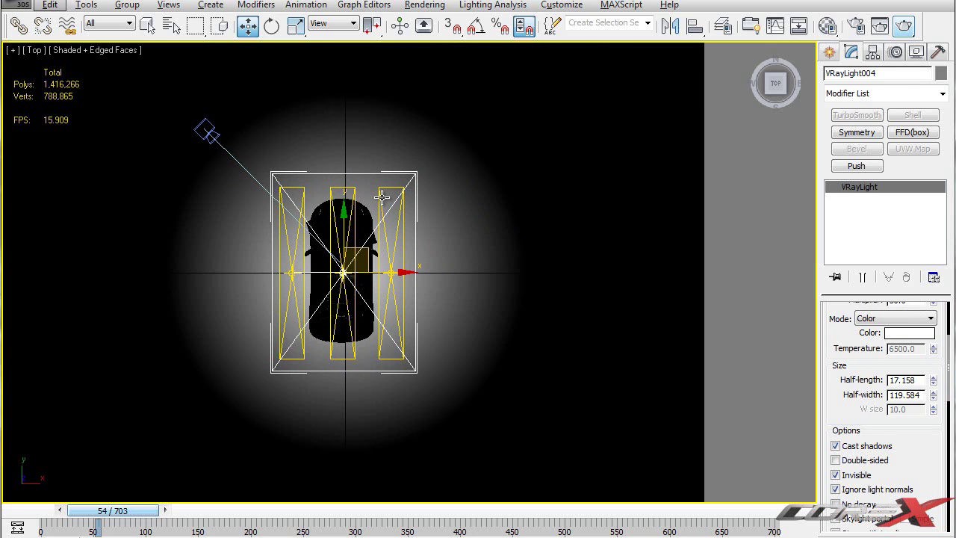
key(p)
alt+middle_drag(398, 219, 551, 122)
alt+middle_drag(437, 233, 468, 245)
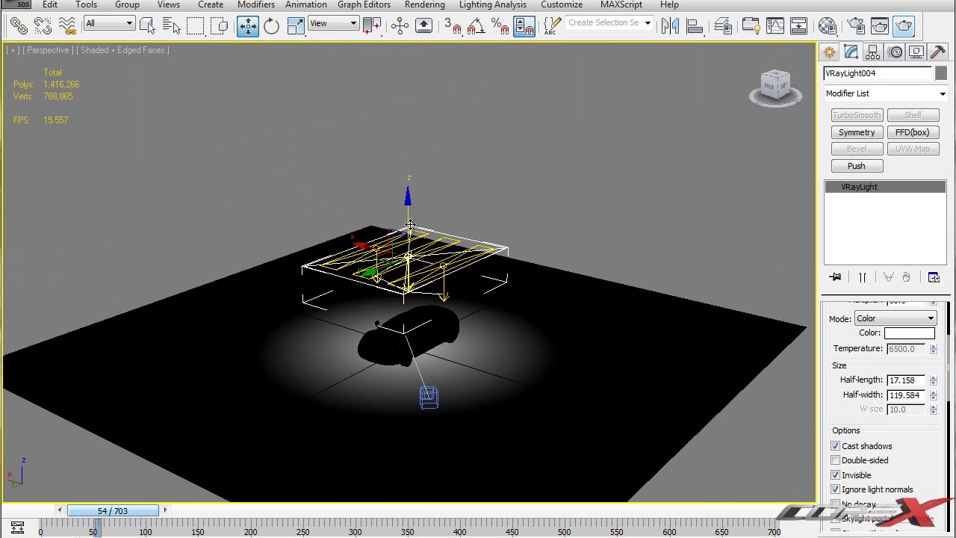
scroll(413, 222, up, 3)
drag(407, 198, 401, 123)
scroll(446, 238, down, 4)
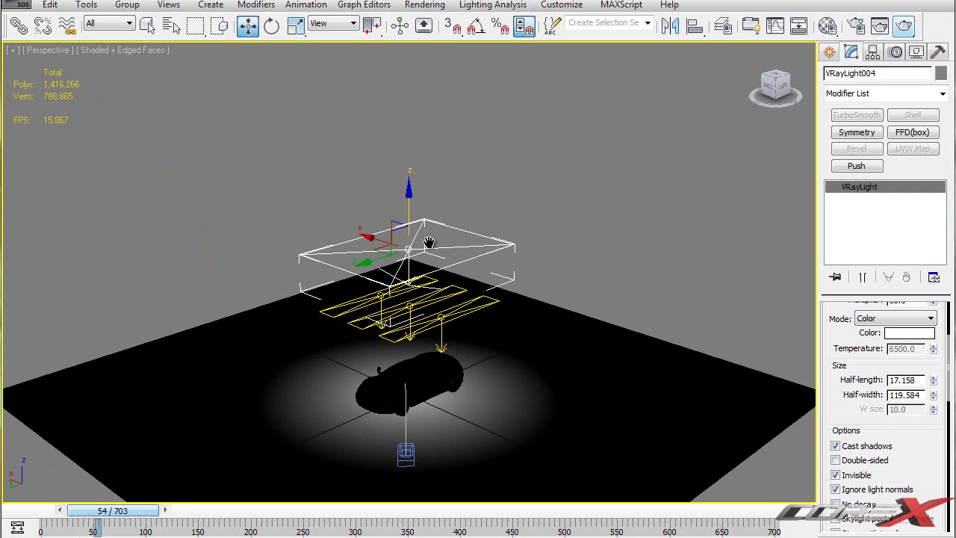
Rotate the wide light so it tilts and faces down toward the car at an angle
key(e)
drag(416, 268, 389, 274)
drag(425, 210, 365, 233)
alt+middle_drag(535, 238, 575, 229)
key(w)
alt+middle_drag(445, 241, 415, 242)
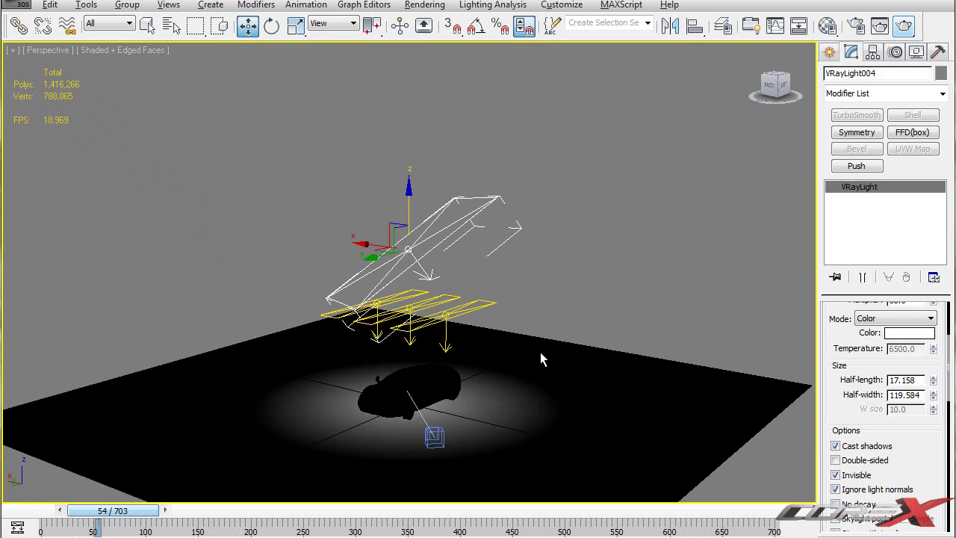
Set the reference coordinate system to Local and move the tilted light away from the car along its own Z and Y axes
alt+middle_drag(531, 354, 393, 221)
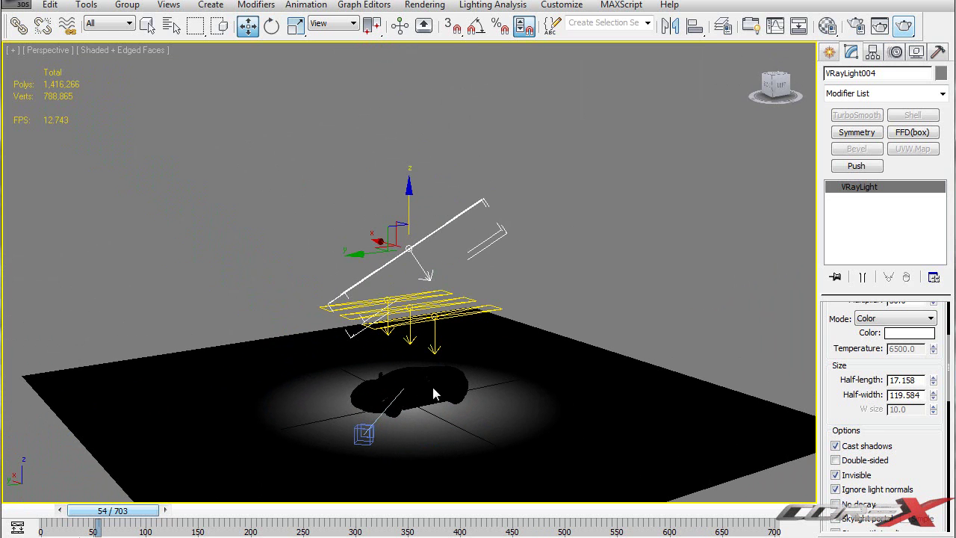
click(323, 262)
click(420, 241)
alt+middle_drag(420, 241, 355, 216)
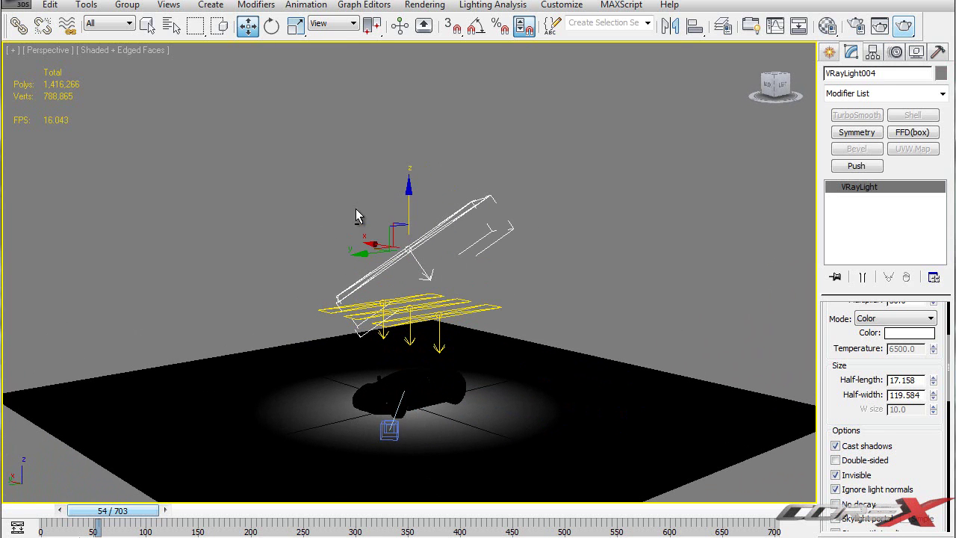
click(331, 26)
click(336, 77)
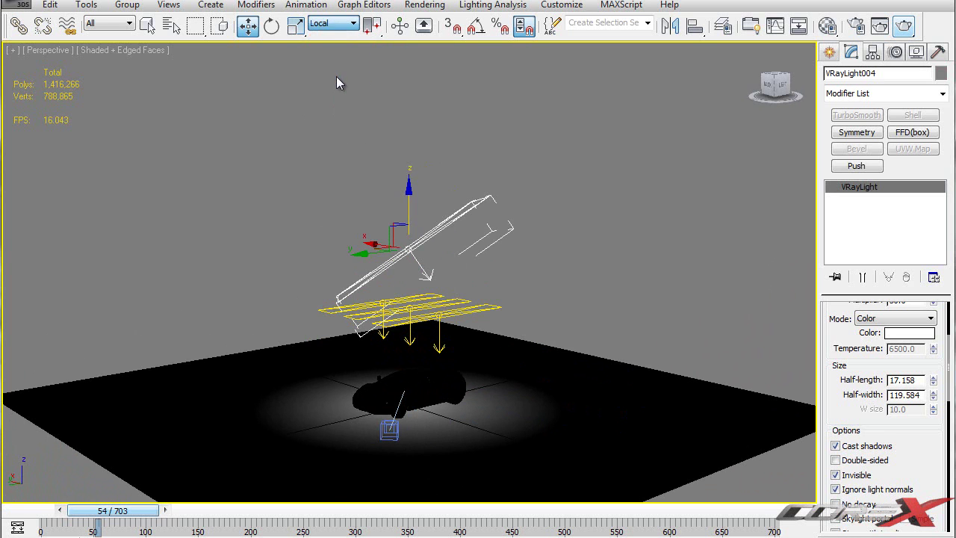
middle_drag(406, 217, 411, 228)
drag(380, 214, 277, 136)
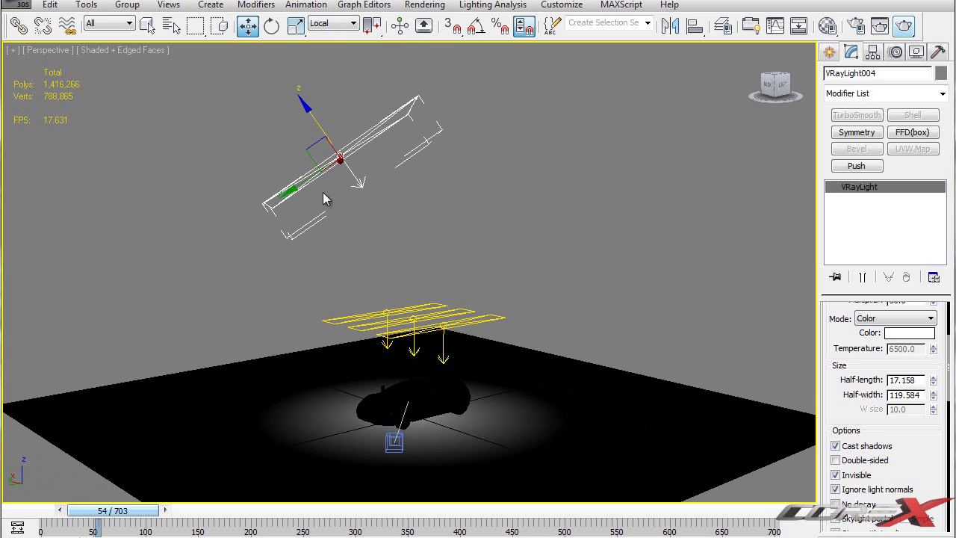
drag(303, 186, 241, 240)
Move the tilted light back toward the car along its local Z axis and deselect it
alt+middle_drag(317, 245, 517, 327)
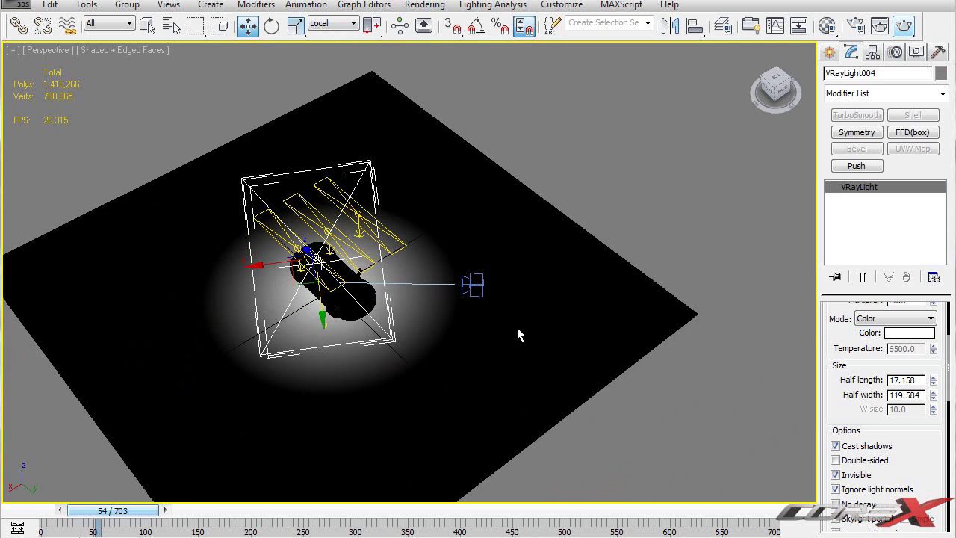
scroll(398, 298, up, 3)
scroll(325, 289, up, 3)
middle_drag(388, 286, 525, 310)
scroll(504, 306, up, 3)
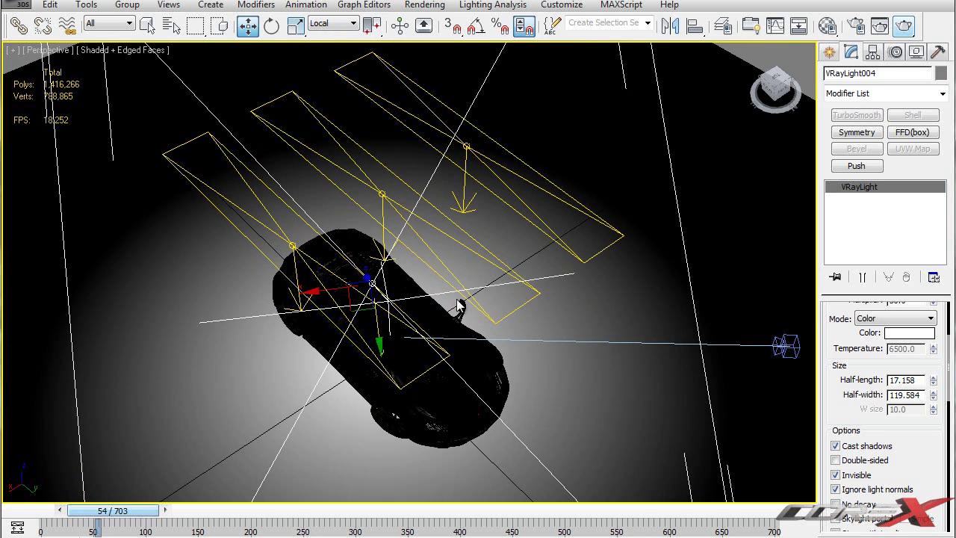
alt+middle_drag(455, 296, 327, 264)
scroll(327, 264, down, 4)
mouse_move(388, 264)
alt+middle_down()
mouse_move(357, 253)
mouse_move(377, 253)
alt+middle_up()
drag(372, 235, 396, 256)
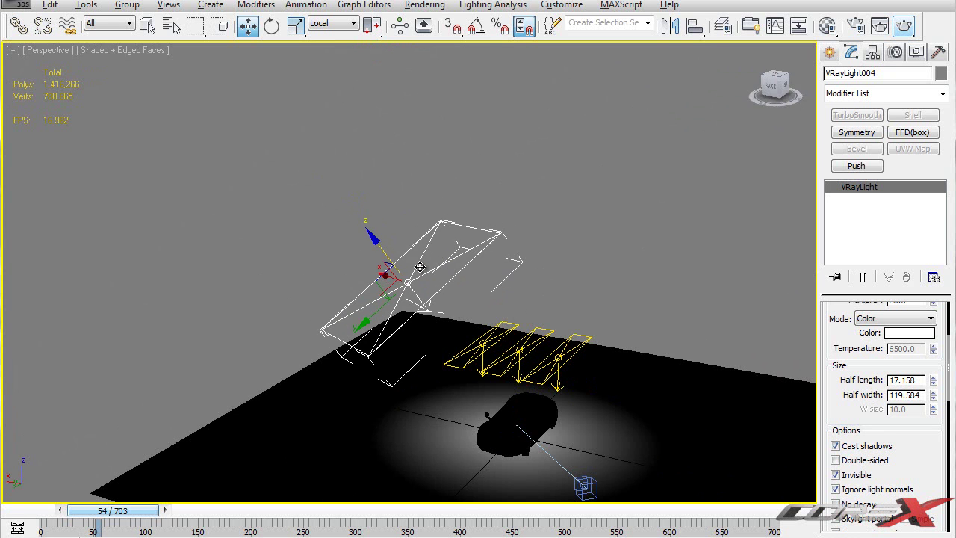
alt+middle_drag(448, 269, 390, 247)
drag(390, 248, 408, 267)
click(465, 235)
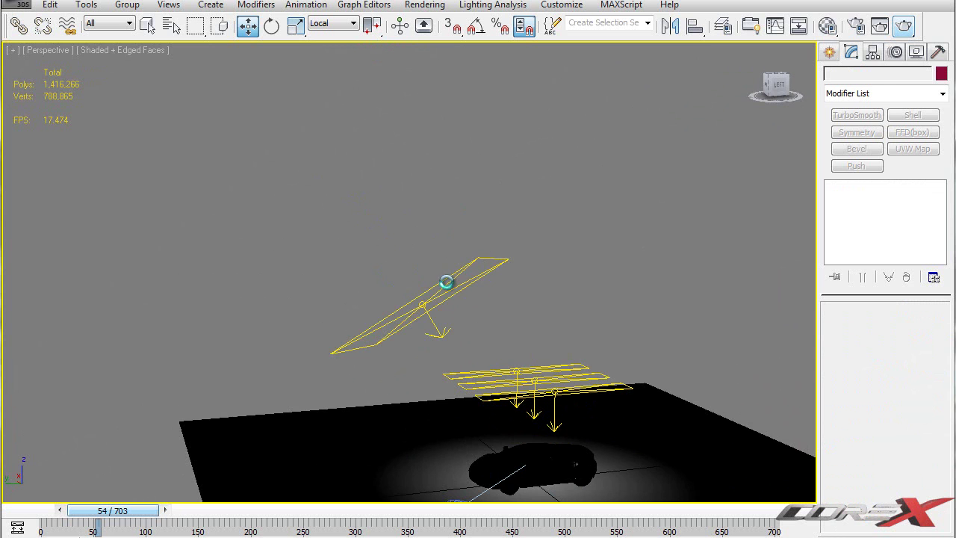
Examine the light arrangement around the car in the Perspective view alongside the physical camera view
middle_drag(683, 277, 611, 199)
middle_drag(496, 314, 565, 329)
middle_drag(565, 328, 437, 308)
alt+middle_drag(506, 296, 478, 286)
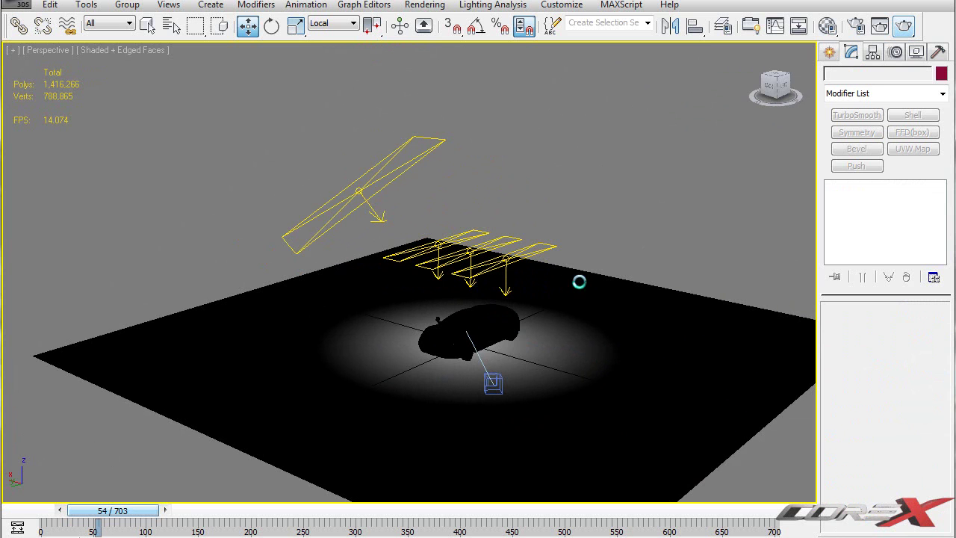
key(alt+w)
click(628, 163)
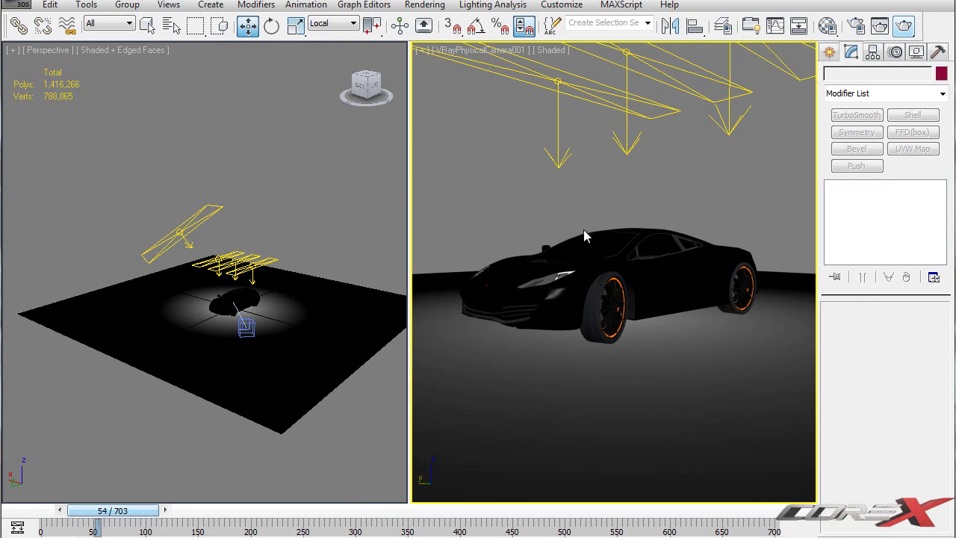
scroll(328, 280, up, 5)
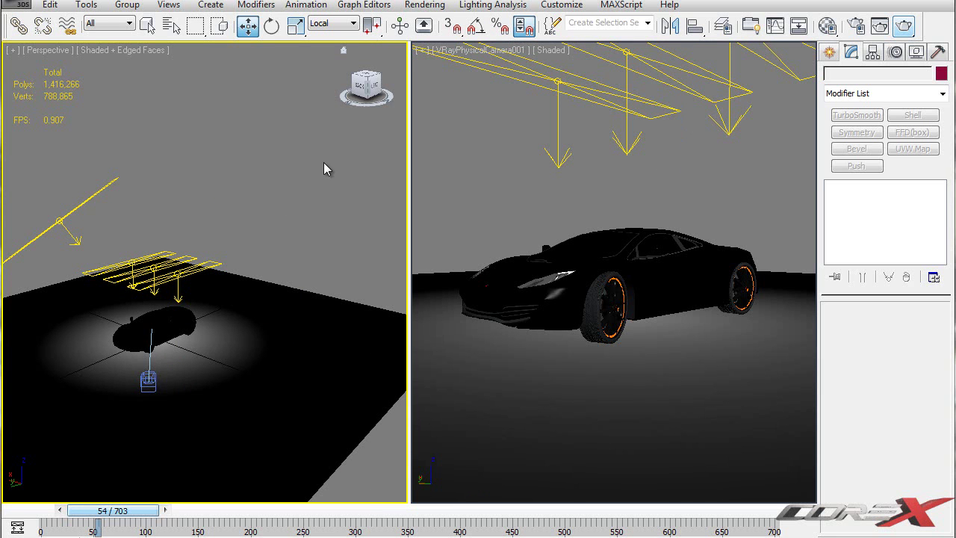
alt+middle_drag(305, 157, 250, 143)
scroll(271, 122, up, 3)
scroll(290, 138, up, 3)
Open the render setup and review the common time output and output size settings
click(857, 28)
drag(760, 0, 568, 26)
drag(642, 361, 608, 278)
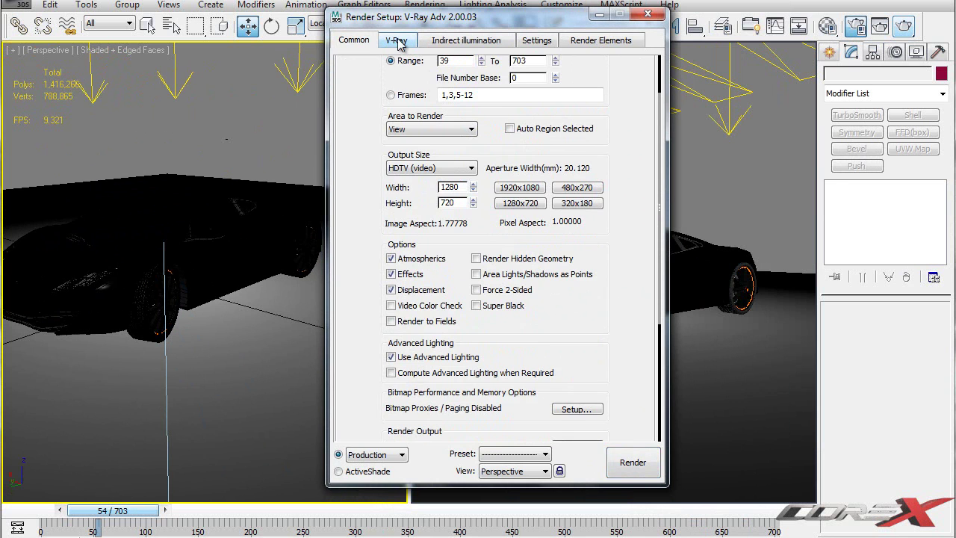
drag(614, 201, 640, 403)
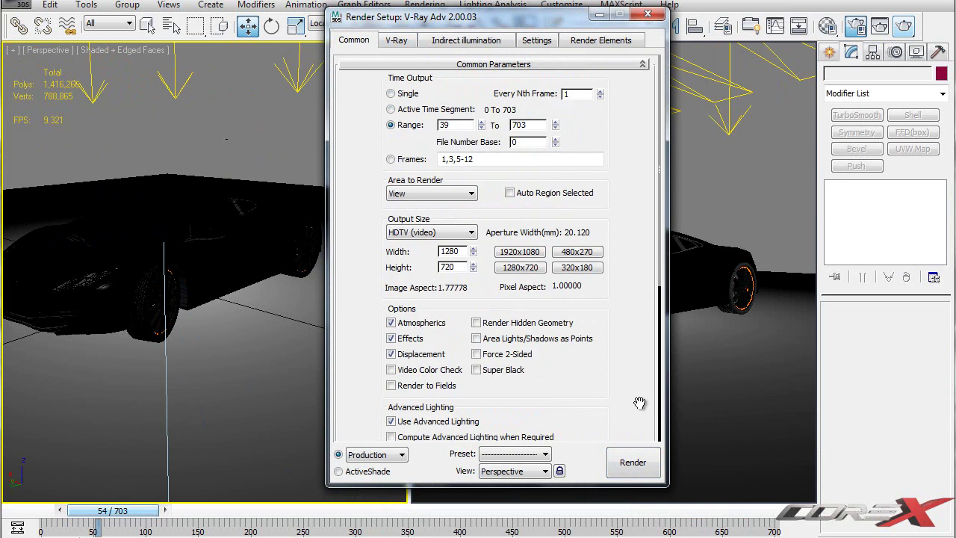
Choose Adaptive subdivision as the V-Ray image sampler type and Catmull-Rom as the antialiasing filter
click(396, 40)
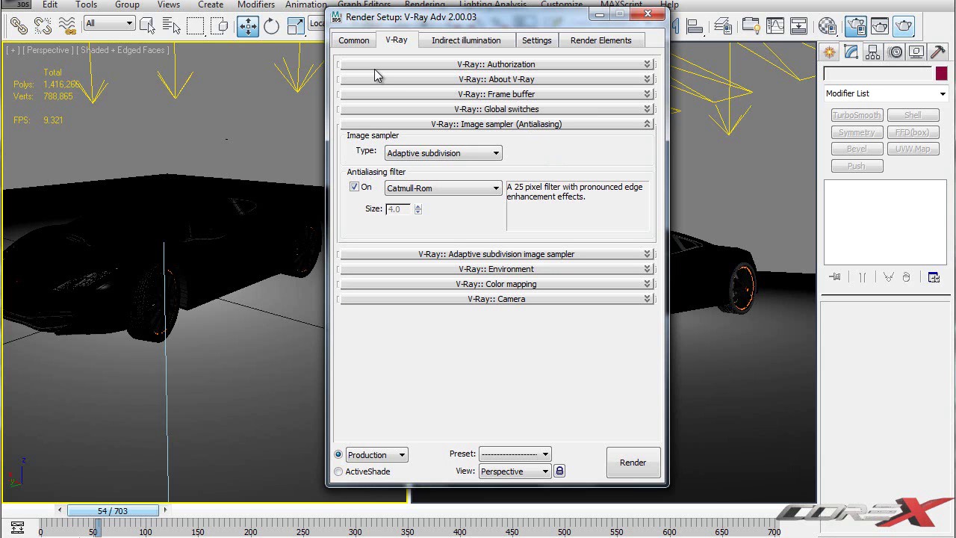
click(450, 153)
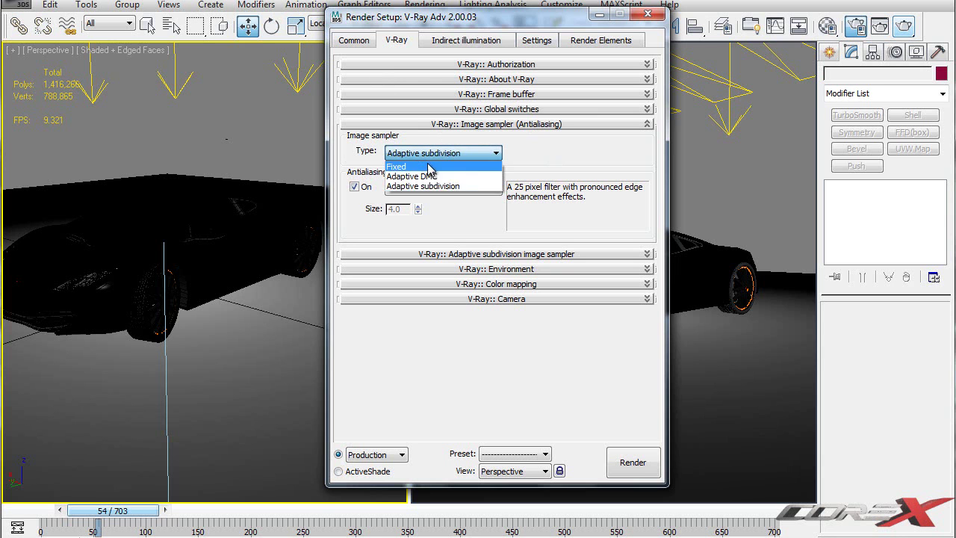
click(440, 188)
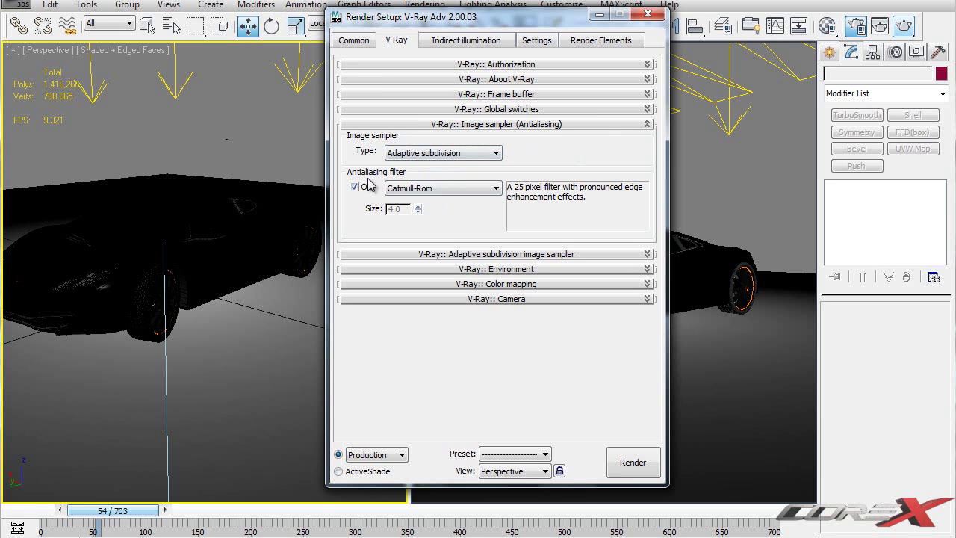
click(445, 193)
click(447, 221)
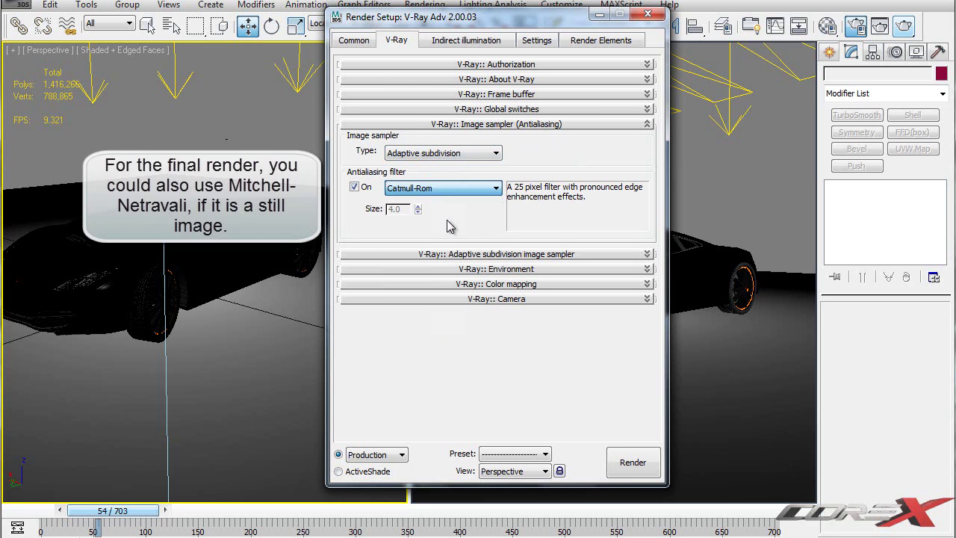
Expand the V-Ray environment and color mapping settings and set the color mapping type to Exponential
click(506, 269)
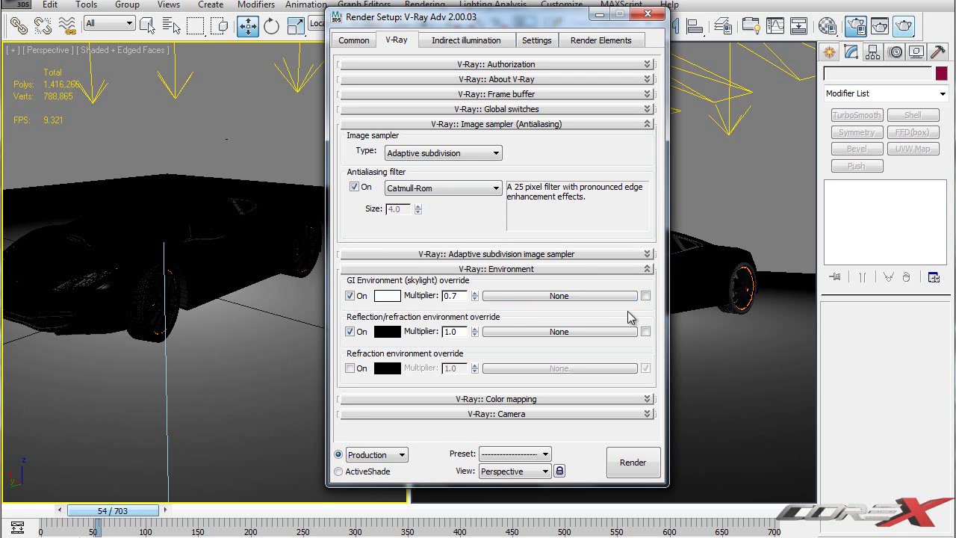
click(538, 399)
scroll(351, 373, down, 2)
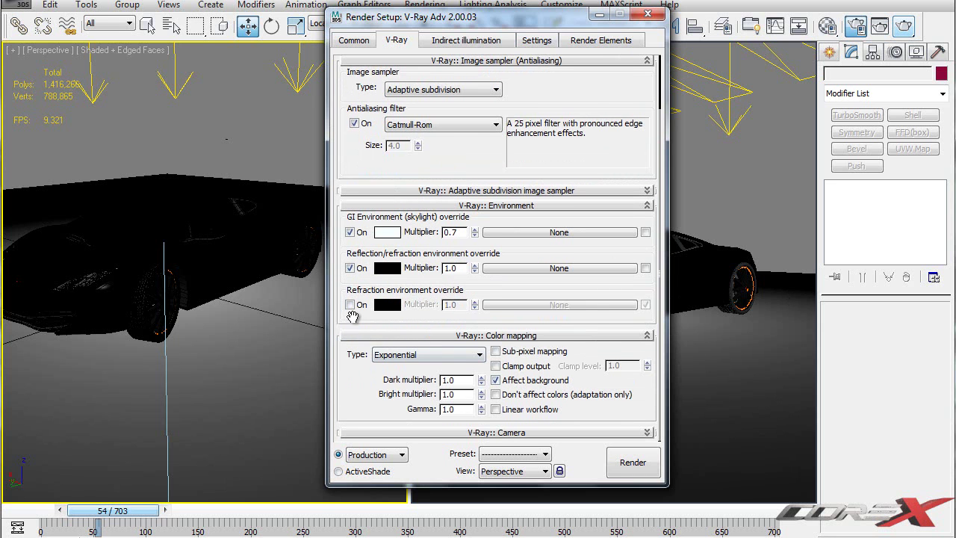
click(436, 355)
click(433, 364)
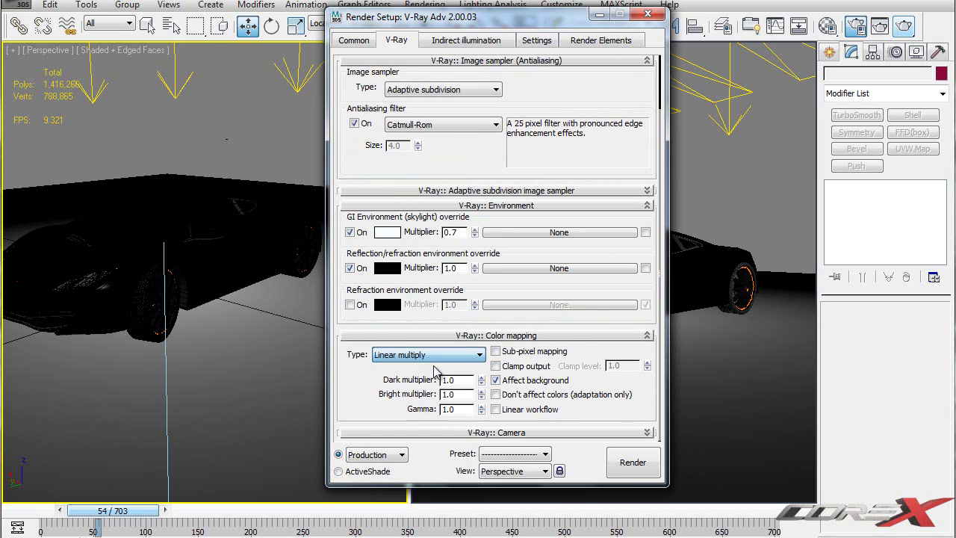
click(475, 356)
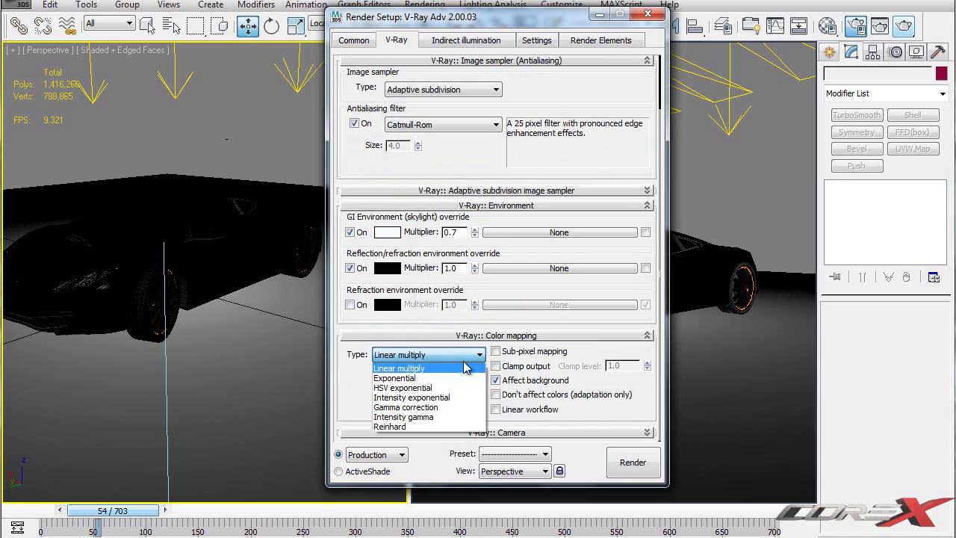
click(426, 374)
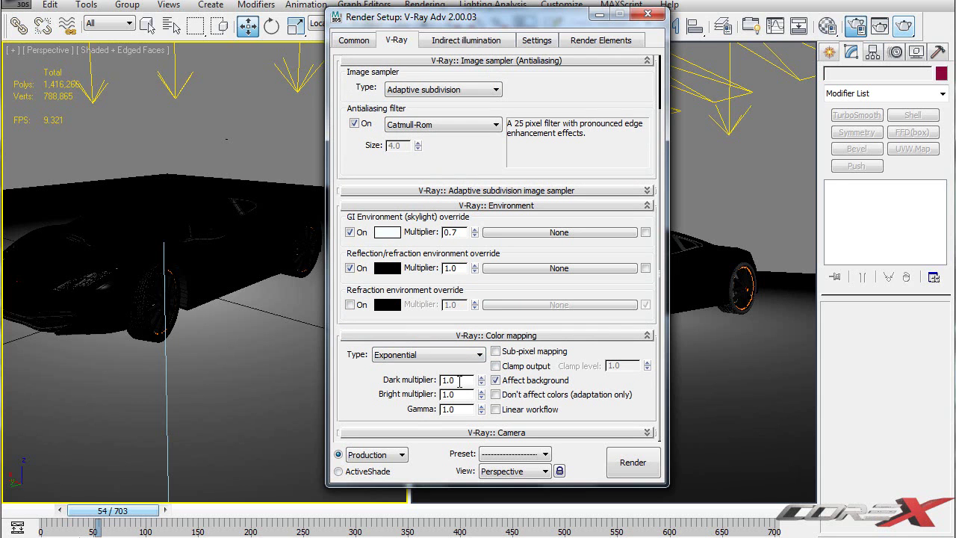
click(443, 409)
Open the indirect illumination settings and make the physical camera view the one to render
click(486, 40)
drag(490, 25, 342, 42)
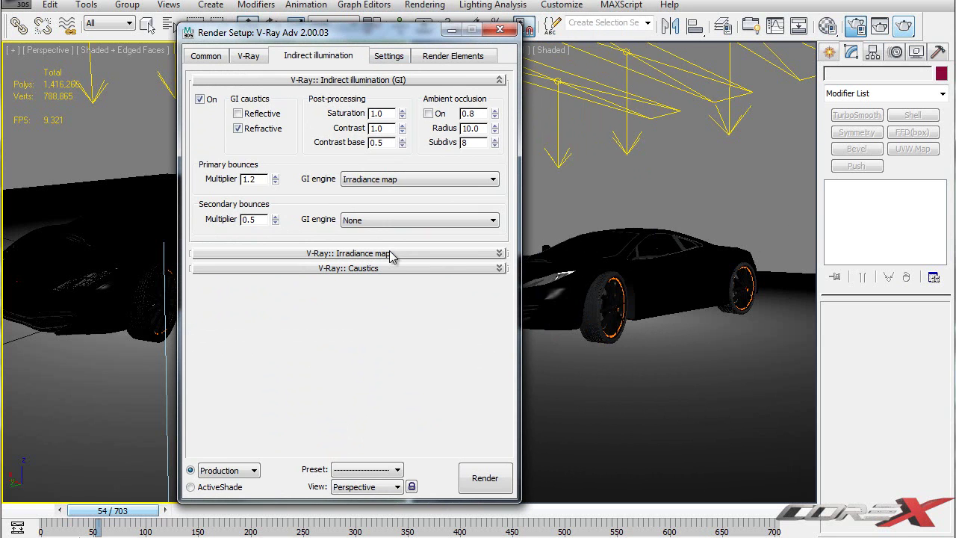
click(362, 219)
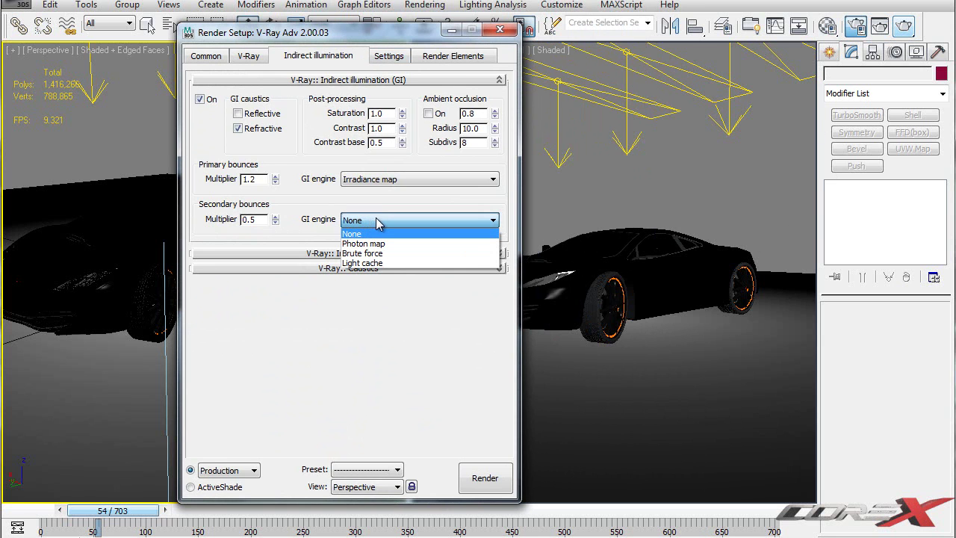
click(377, 222)
click(662, 191)
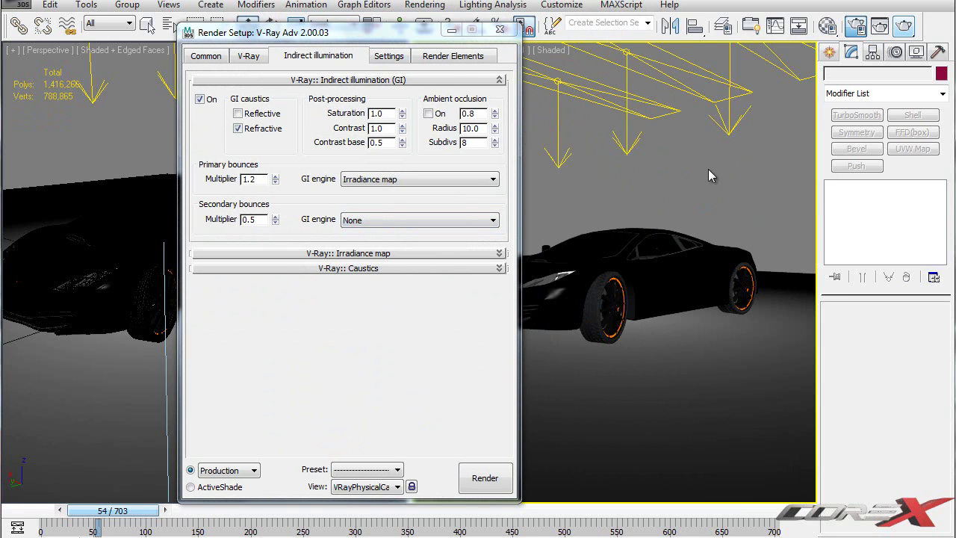
mouse_move(299, 34)
mouse_down()
mouse_move(533, 27)
mouse_move(300, 30)
mouse_up()
Set the secondary bounces GI engine to None and the primary bounces GI engine to Irradiance map
click(339, 210)
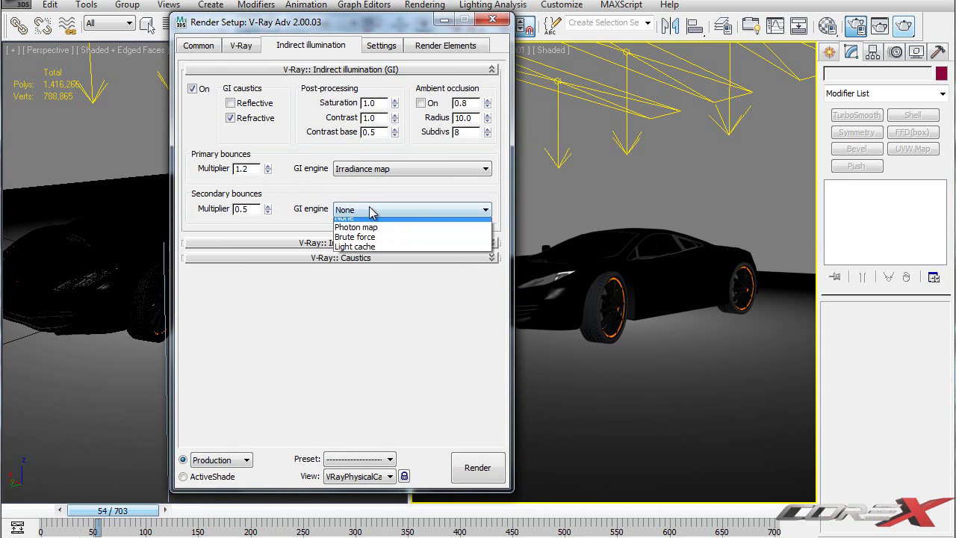
click(365, 224)
click(388, 210)
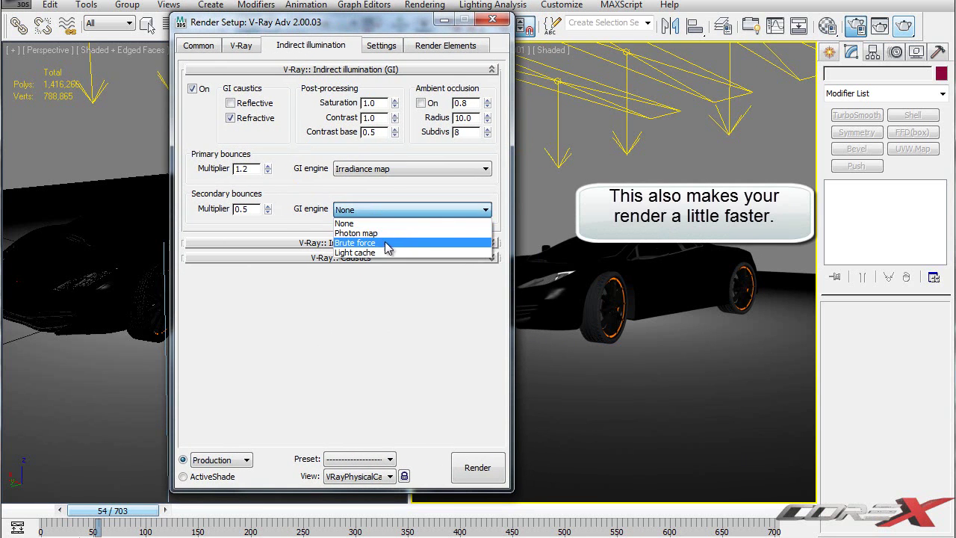
click(385, 243)
click(383, 211)
click(385, 219)
click(384, 169)
click(384, 184)
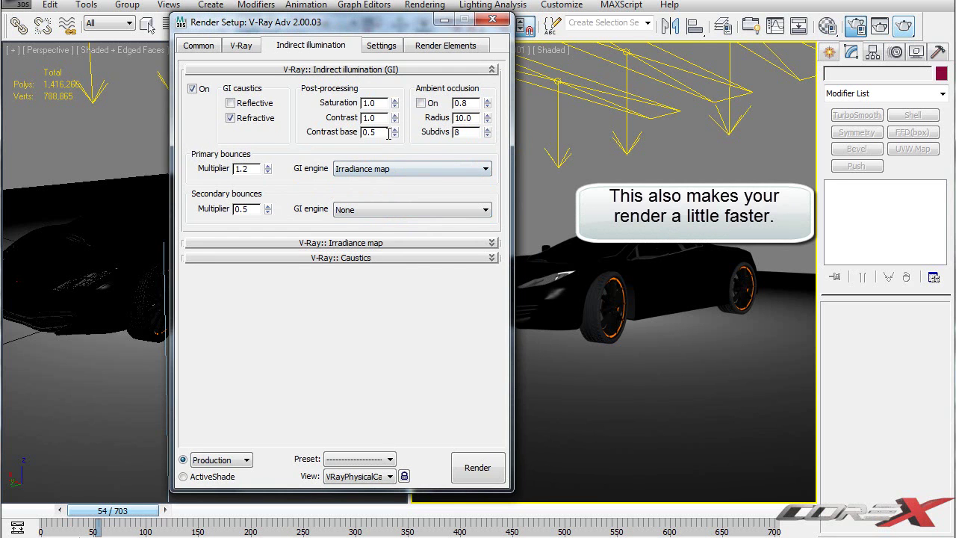
Expand the irradiance map settings and review the available built-in presets, keeping Custom
drag(380, 103, 344, 103)
drag(377, 132, 361, 133)
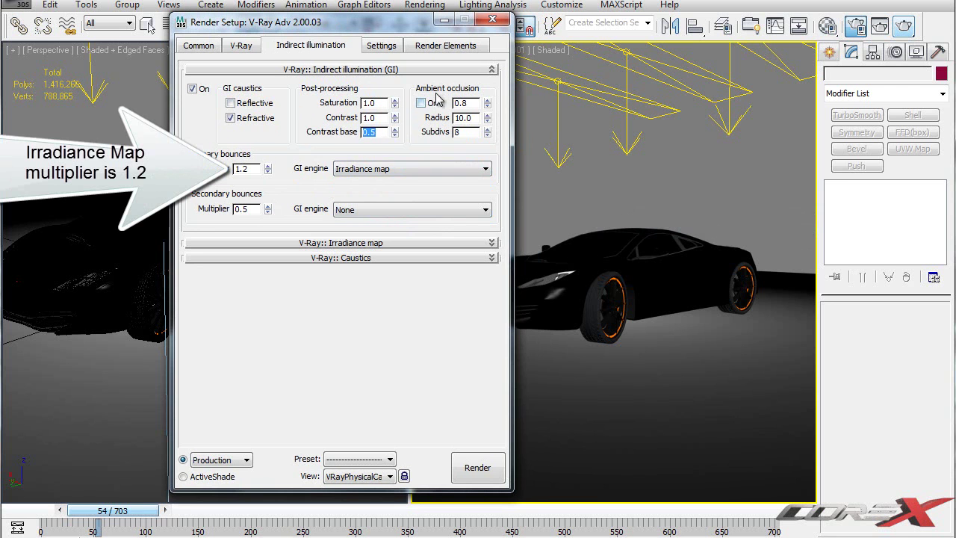
click(382, 243)
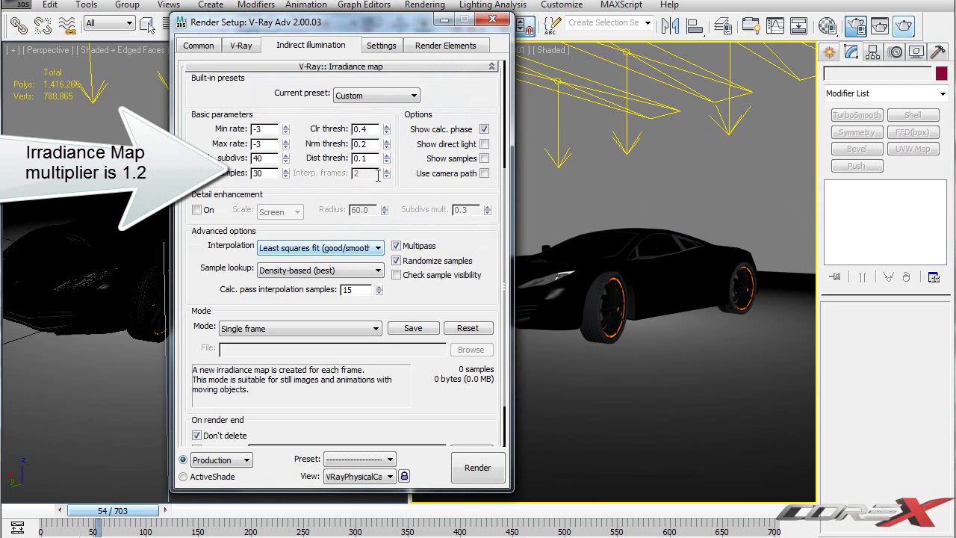
drag(440, 92, 440, 80)
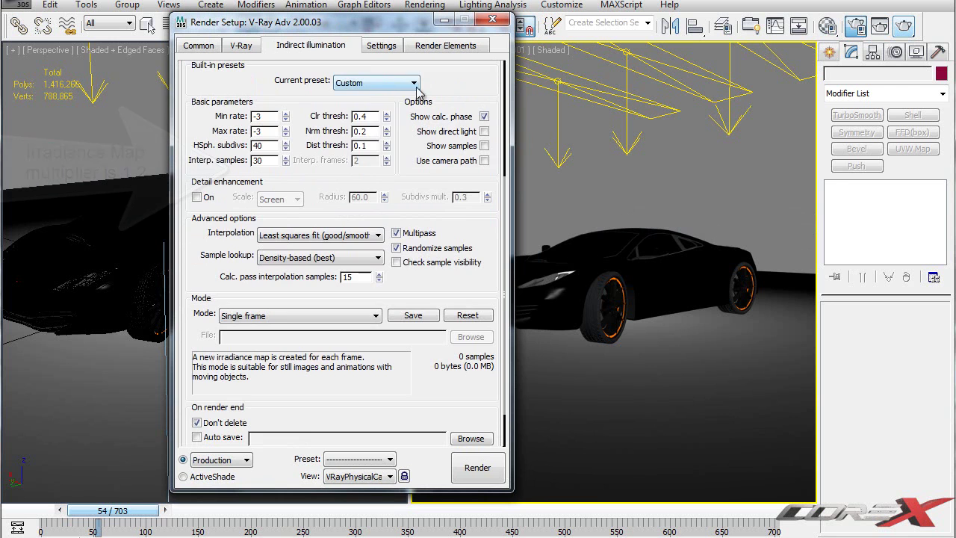
drag(380, 64, 377, 121)
click(383, 140)
click(411, 143)
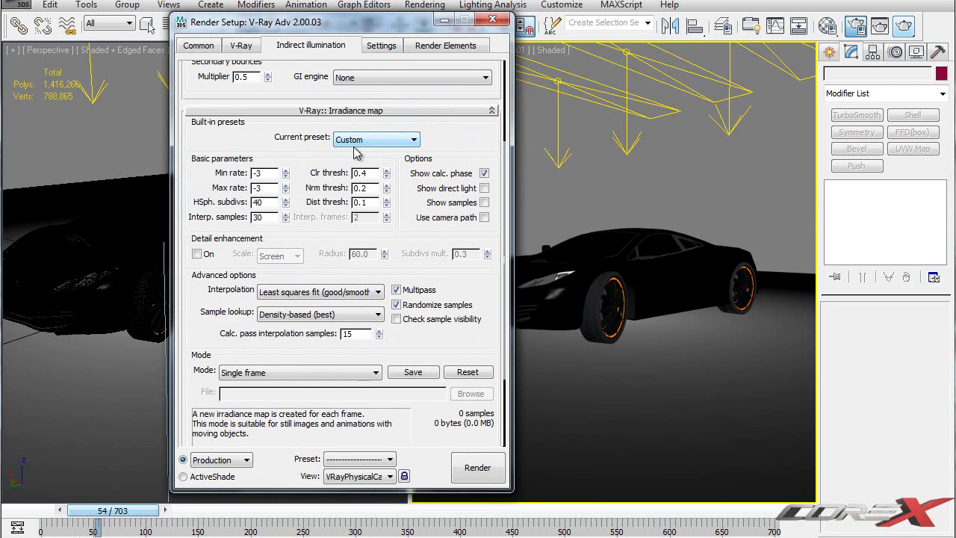
scroll(440, 151, down, 1)
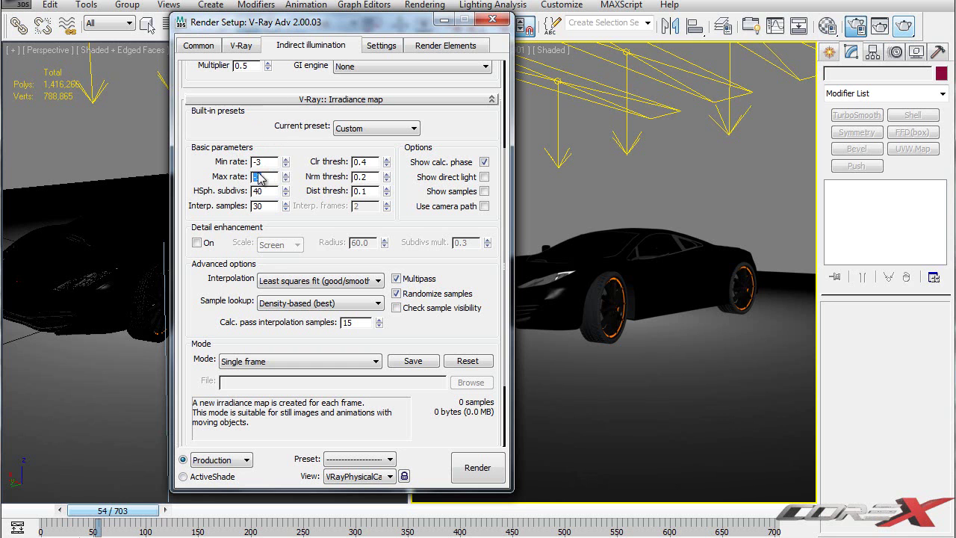
Examine the irradiance map's min and max rates, subdivisions and interpolation samples along with the GI bounce multipliers
mouse_move(356, 29)
mouse_down()
mouse_move(381, 26)
mouse_move(347, 26)
mouse_up()
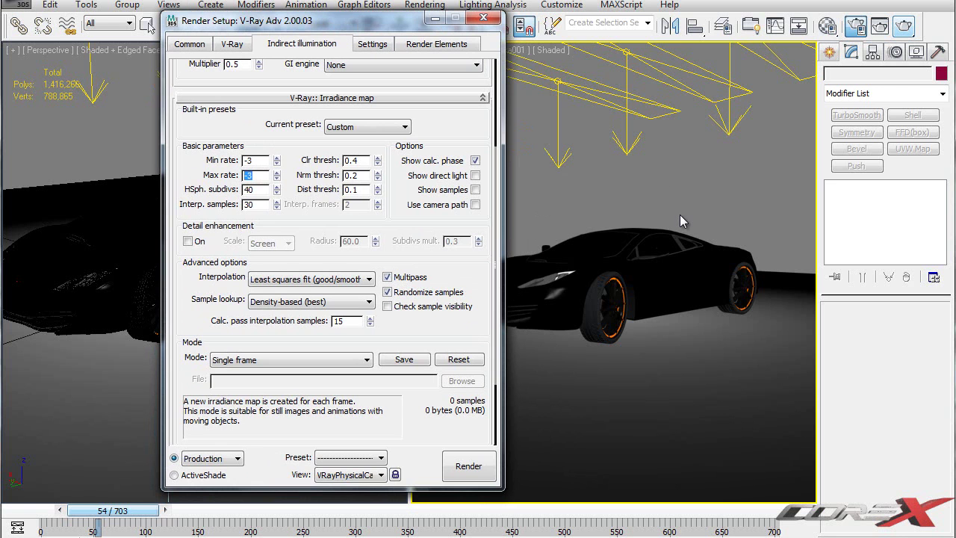
drag(362, 28, 265, 41)
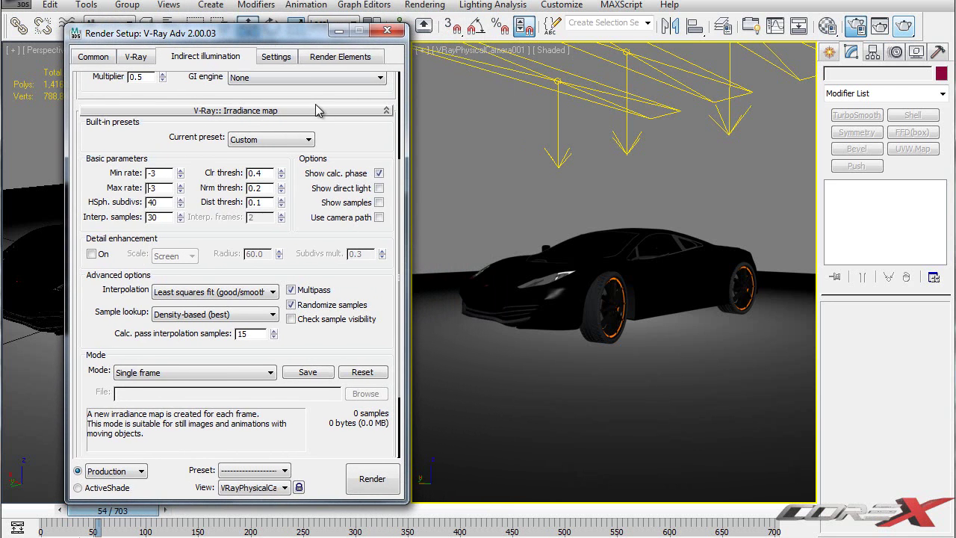
scroll(325, 112, up, 3)
scroll(332, 172, down, 3)
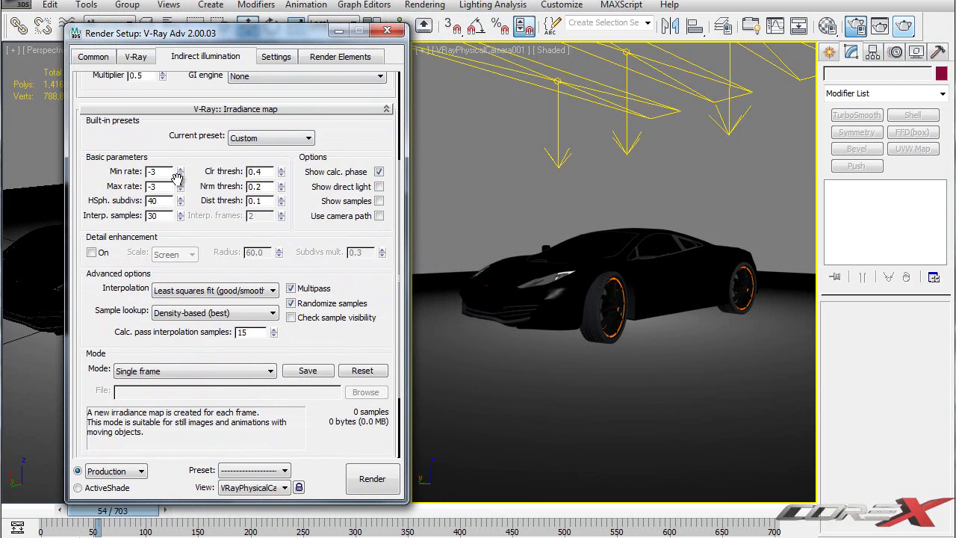
scroll(343, 168, up, 2)
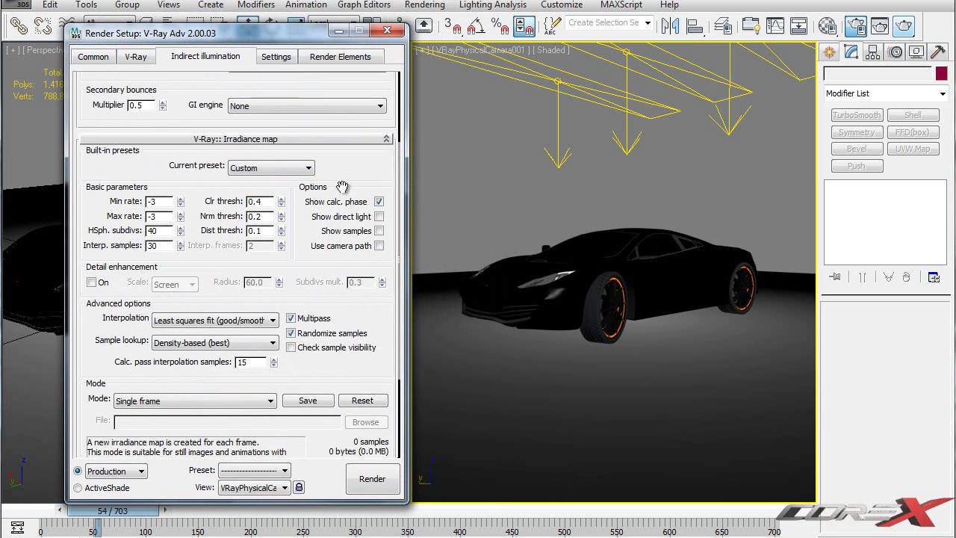
drag(351, 187, 358, 132)
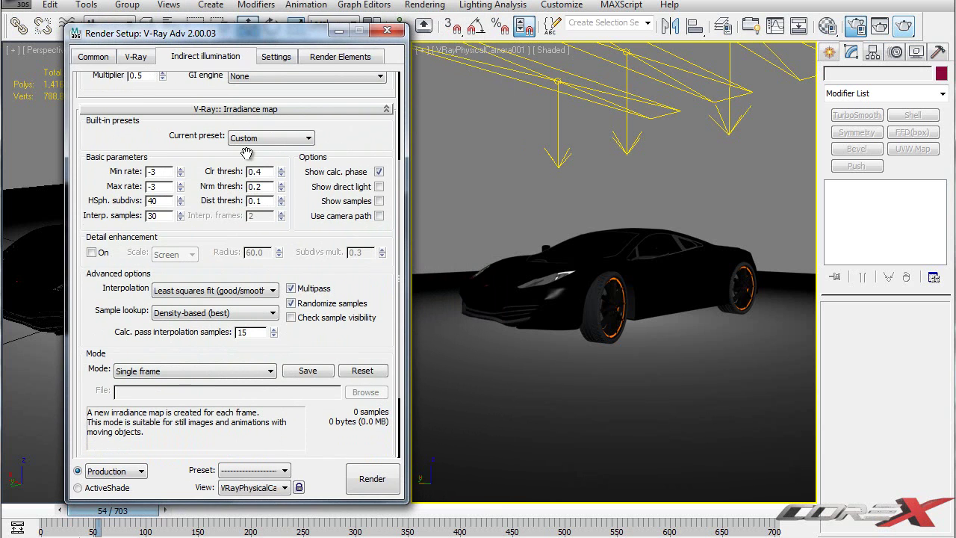
drag(164, 171, 149, 217)
drag(314, 237, 308, 106)
drag(353, 193, 351, 273)
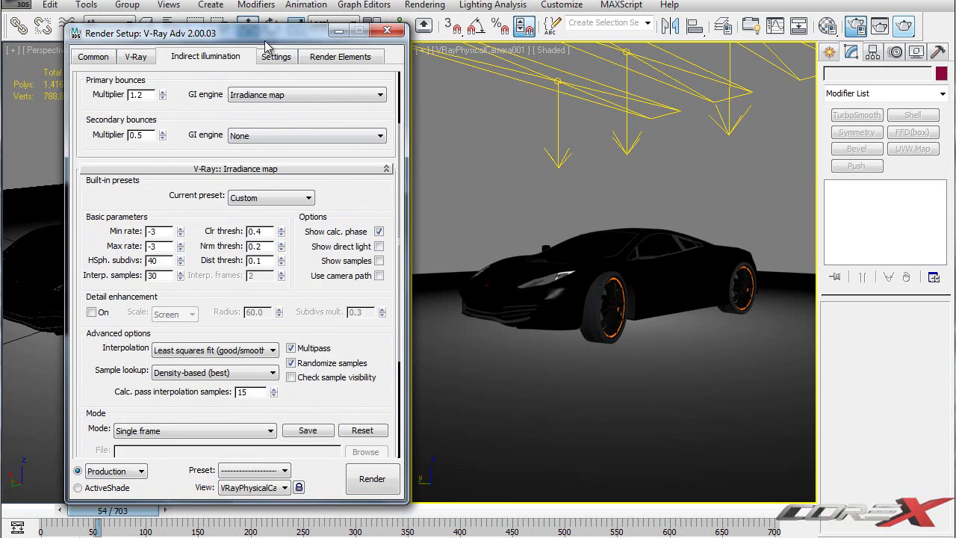
Open the V-Ray sampler and system settings and set the DMC sampler's noise threshold to 0.005
click(281, 60)
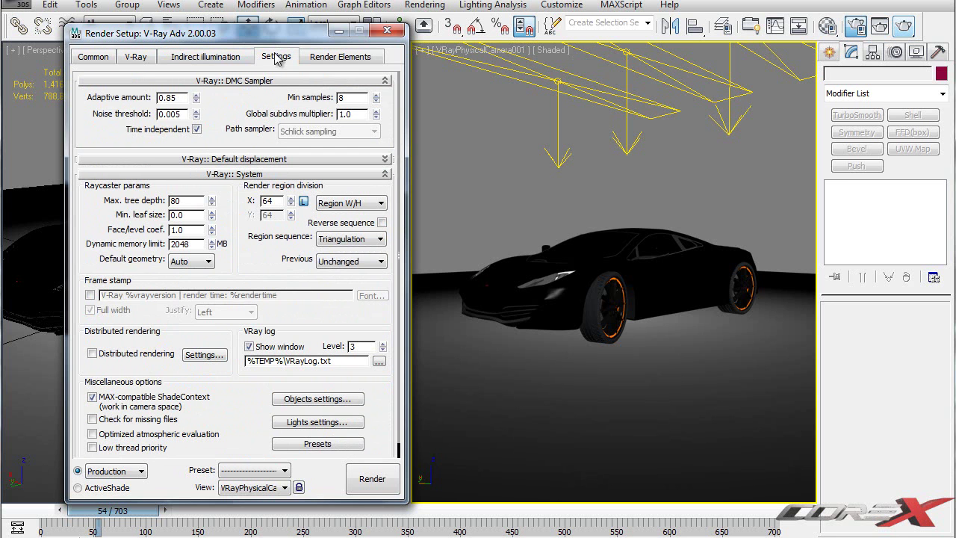
drag(182, 114, 173, 113)
text(1)
key(BackSpace)
text(05)
scroll(252, 135, down, 1)
scroll(254, 153, up, 1)
scroll(254, 154, down, 1)
scroll(236, 119, up, 1)
Check the dynamic memory limit in the V-Ray system settings and enlarge the Render Setup window to show all settings
drag(236, 227, 234, 166)
drag(190, 230, 162, 230)
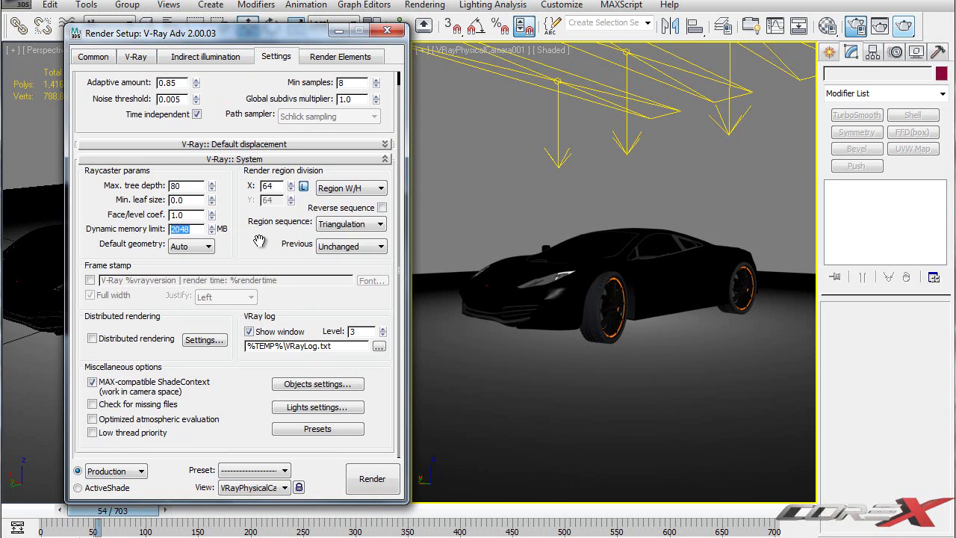
drag(232, 36, 200, 30)
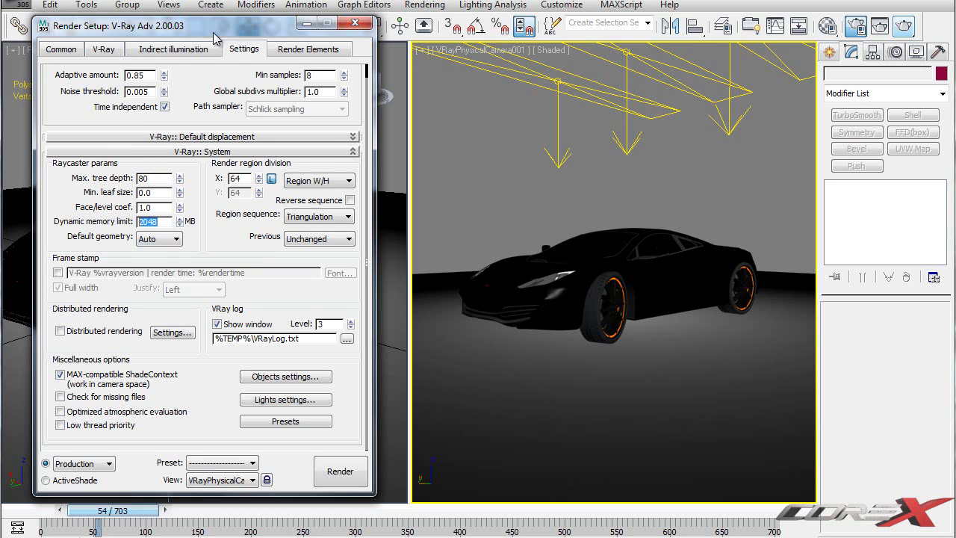
drag(214, 30, 208, 14)
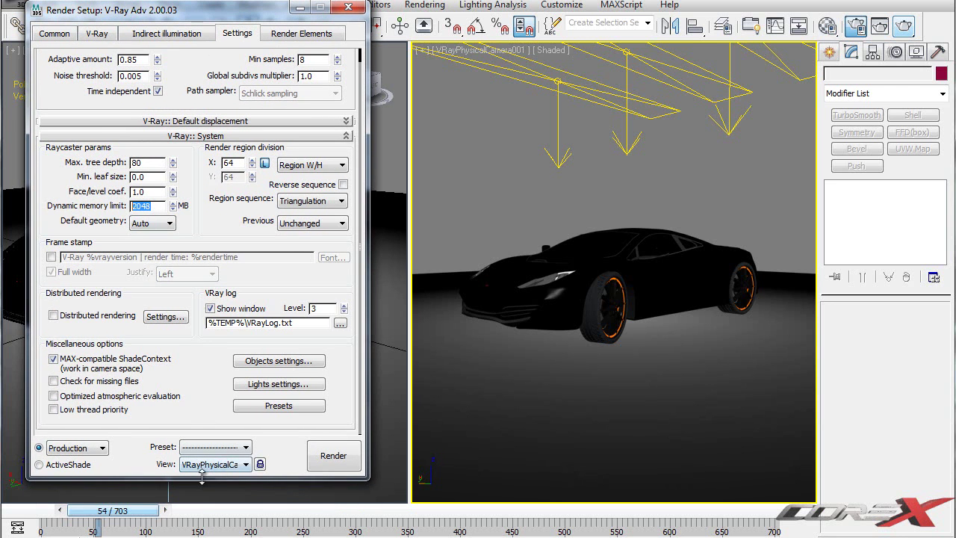
drag(204, 476, 205, 523)
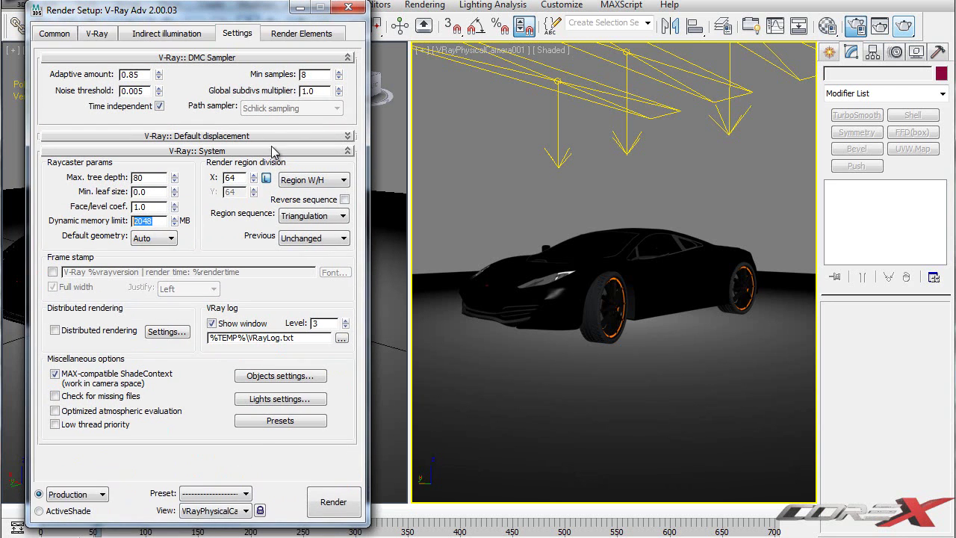
drag(202, 15, 195, 17)
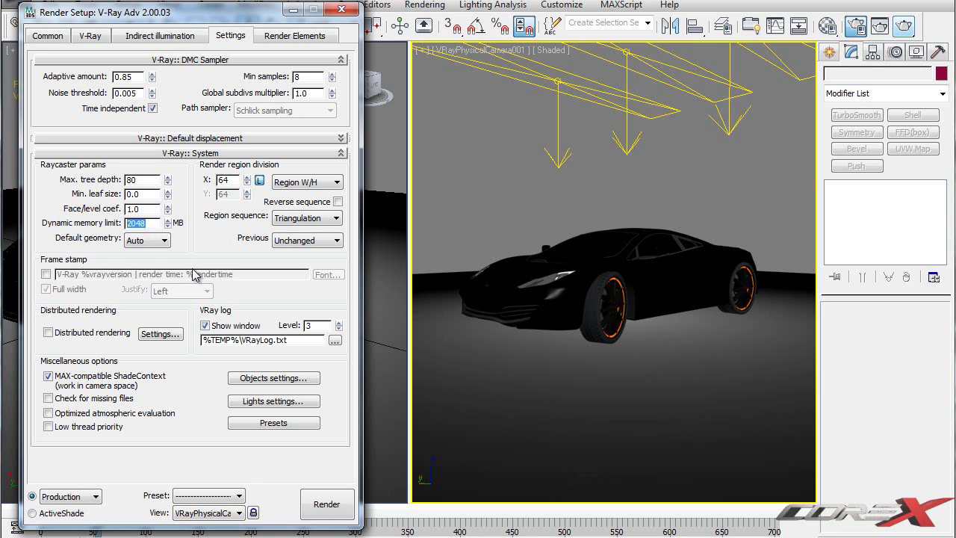
Glance at the default displacement section and close the Render Setup window
click(201, 204)
click(201, 140)
click(202, 140)
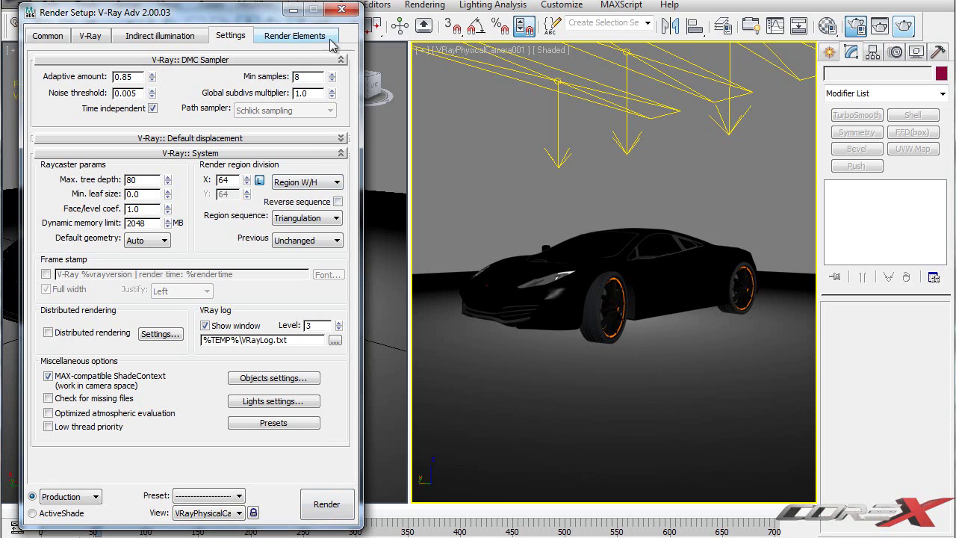
click(340, 10)
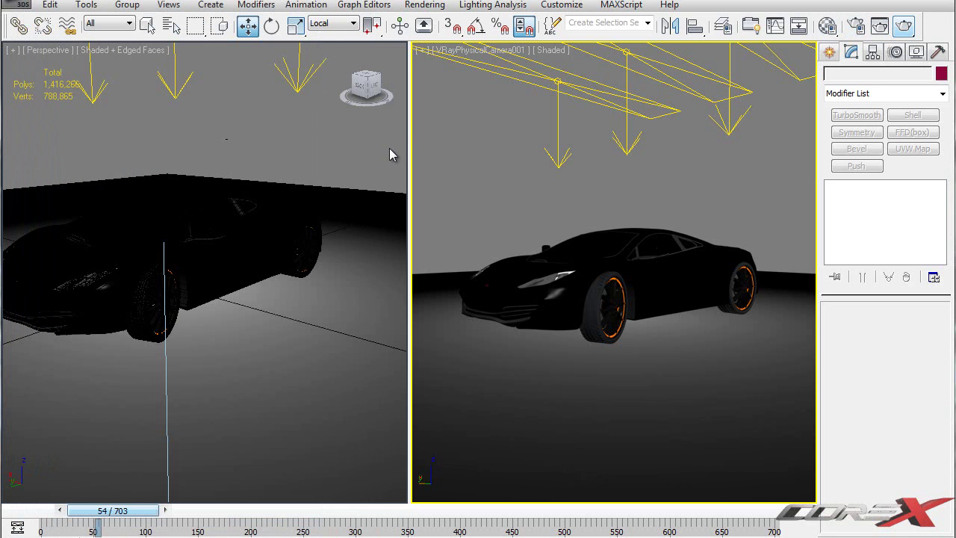